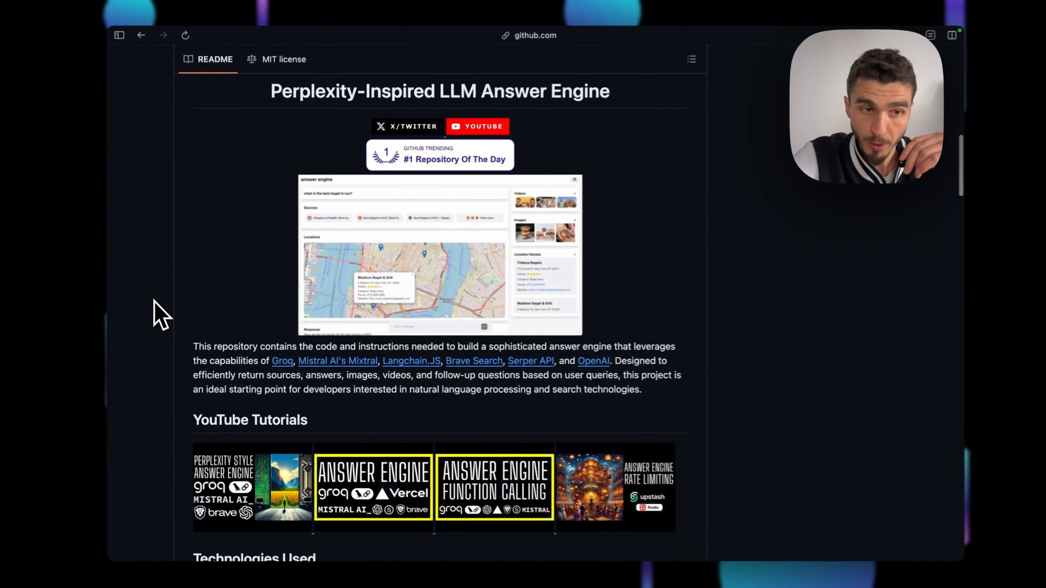
Scroll the llm-answer-engine README past its description to the YouTube tutorial list
scroll(165, 296, "down", 5)
scroll(153, 303, "down", 10)
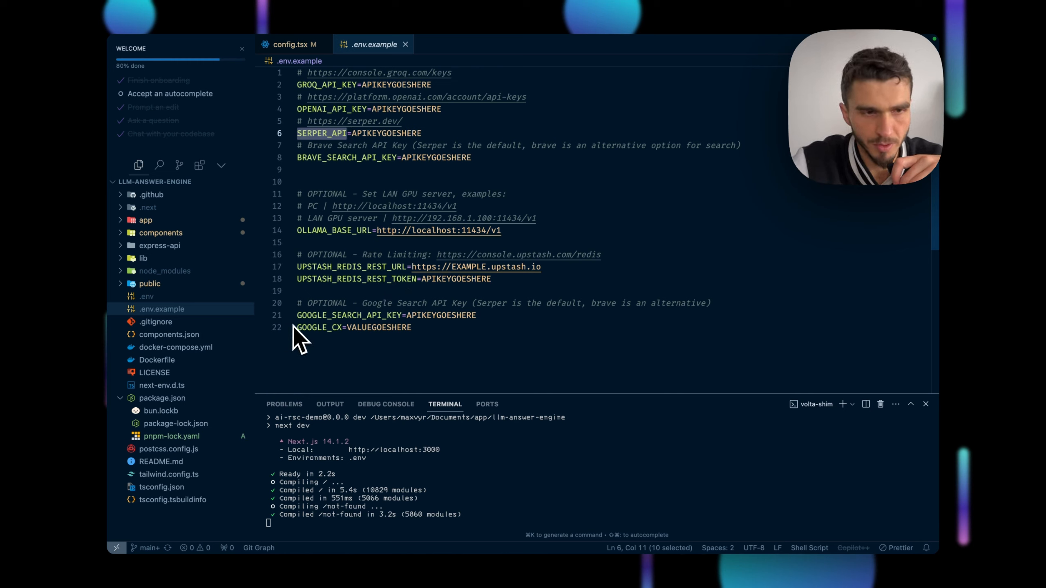
left_click(552, 169)
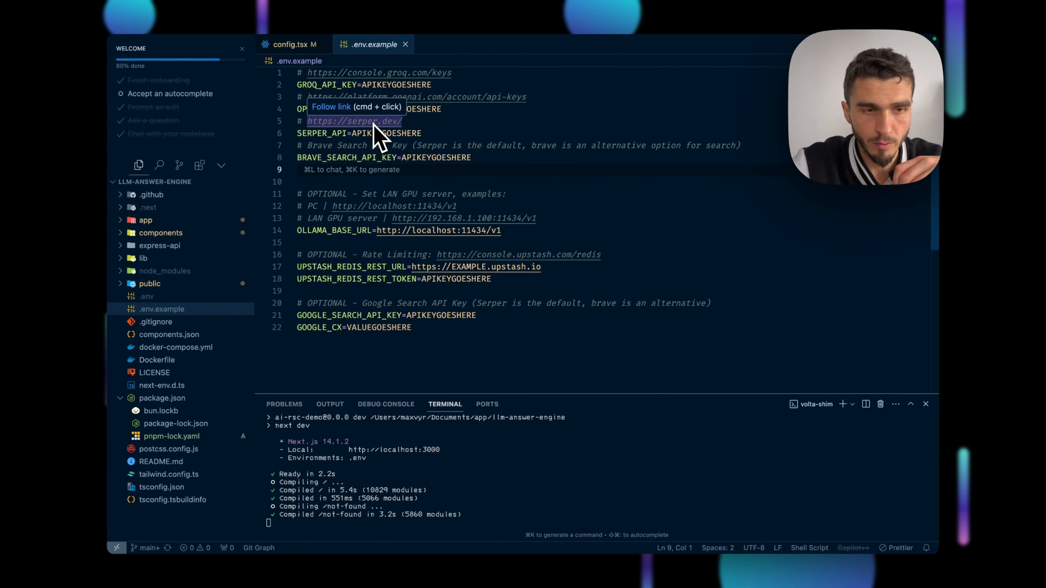
left_click(374, 124, "super")
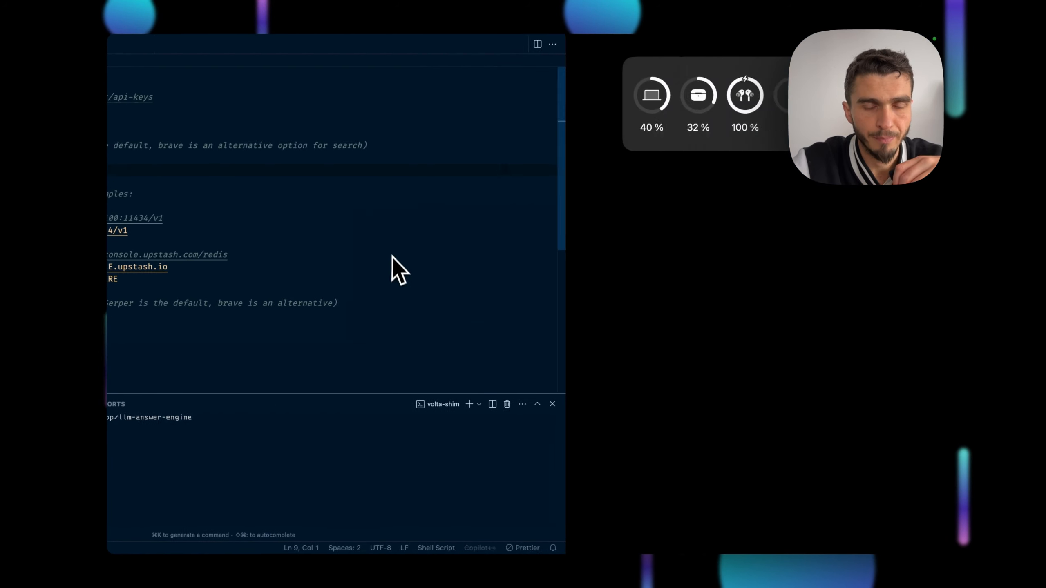
scroll(524, 437, "down", 1)
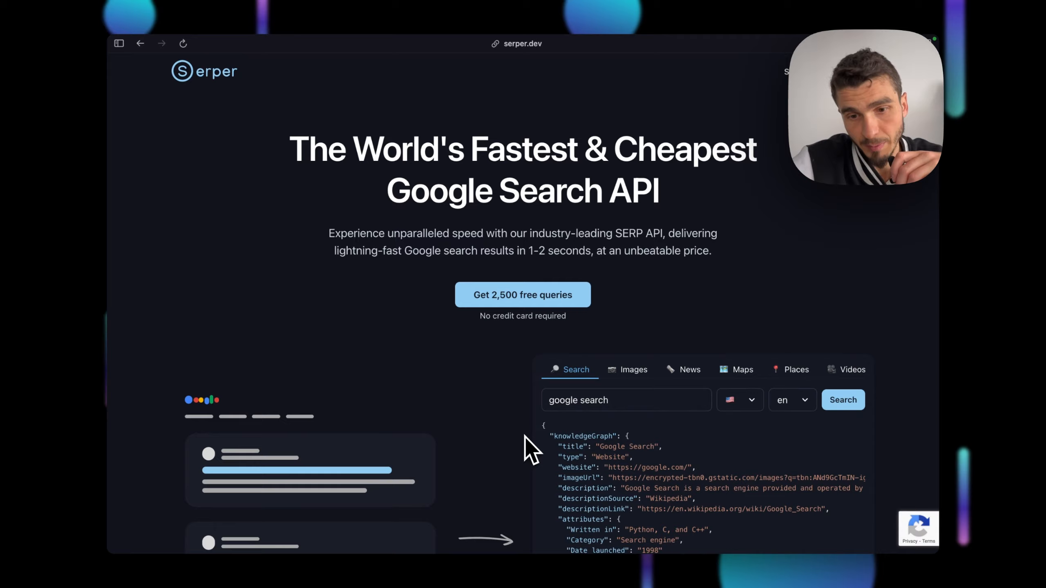
Inspect Serper's sample Google search JSON output, from knowledgeGraph down, then move to groq.com
scroll(525, 437, "down", 5)
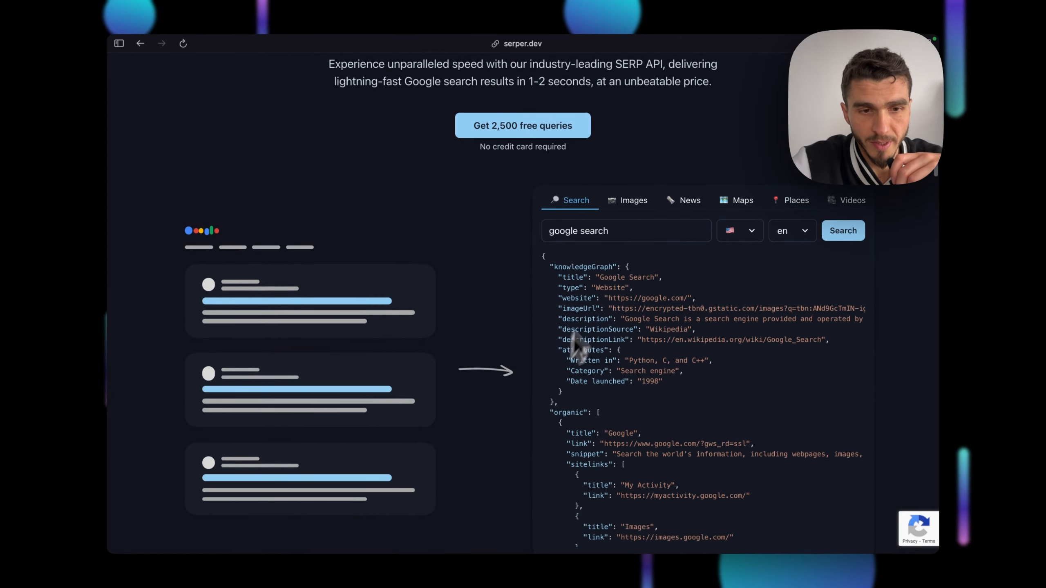
left_click_drag(550, 267, 619, 480)
left_click(615, 422)
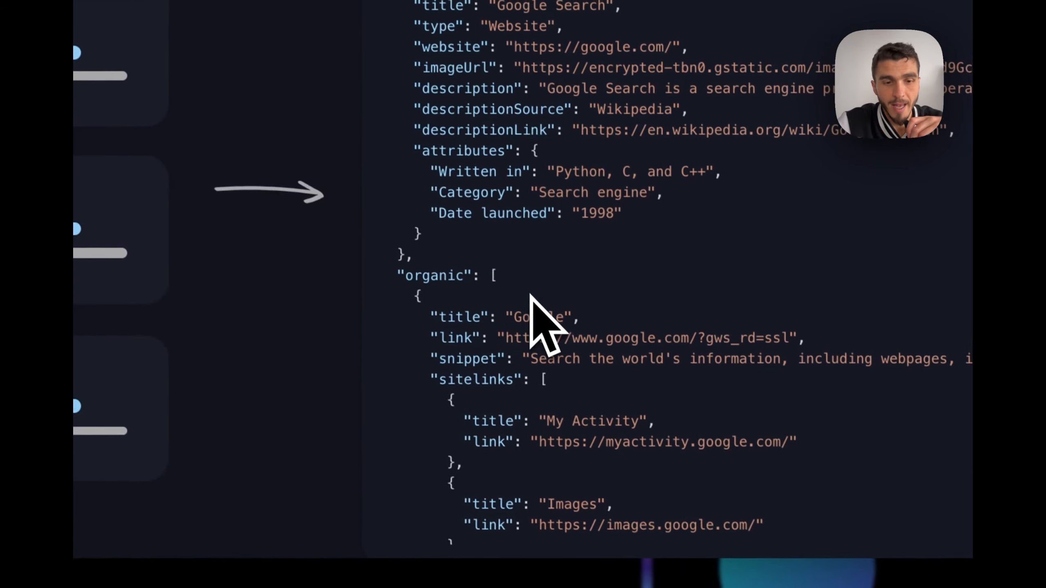
scroll(531, 5, "down", 1)
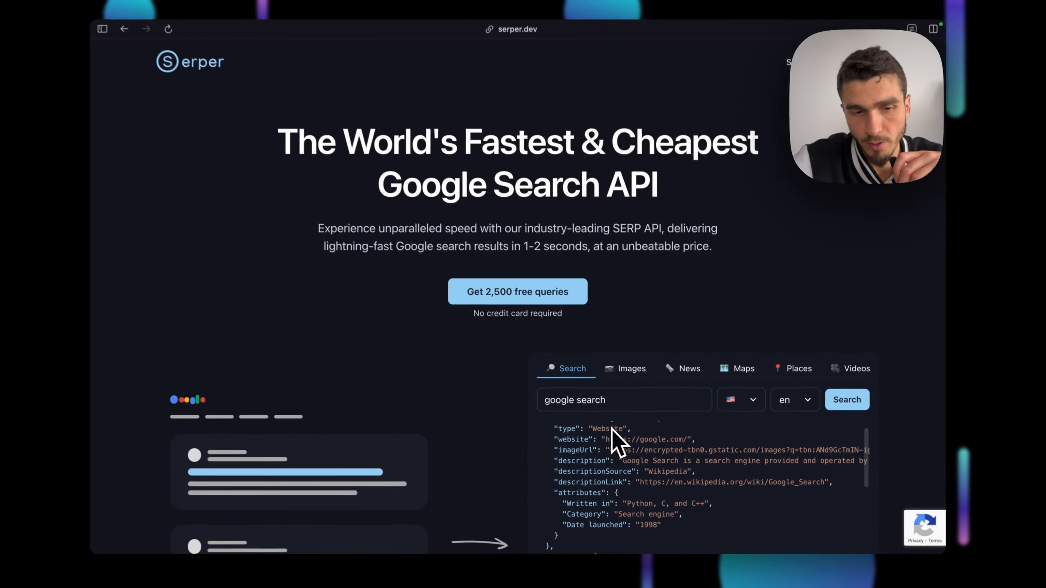
scroll(494, 416, "down", 3)
scroll(556, 402, "up", 2)
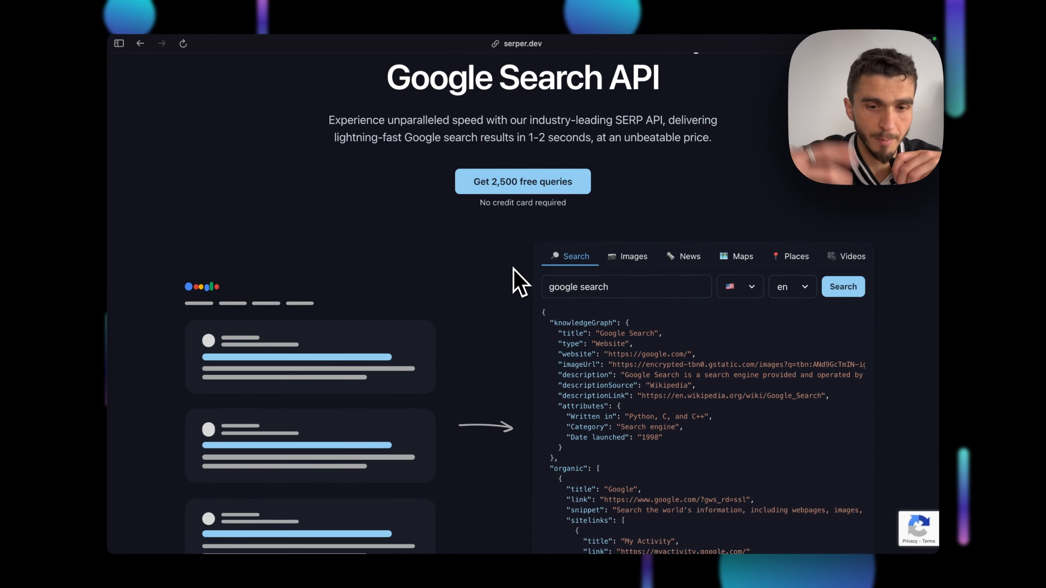
scroll(513, 270, "up", 3)
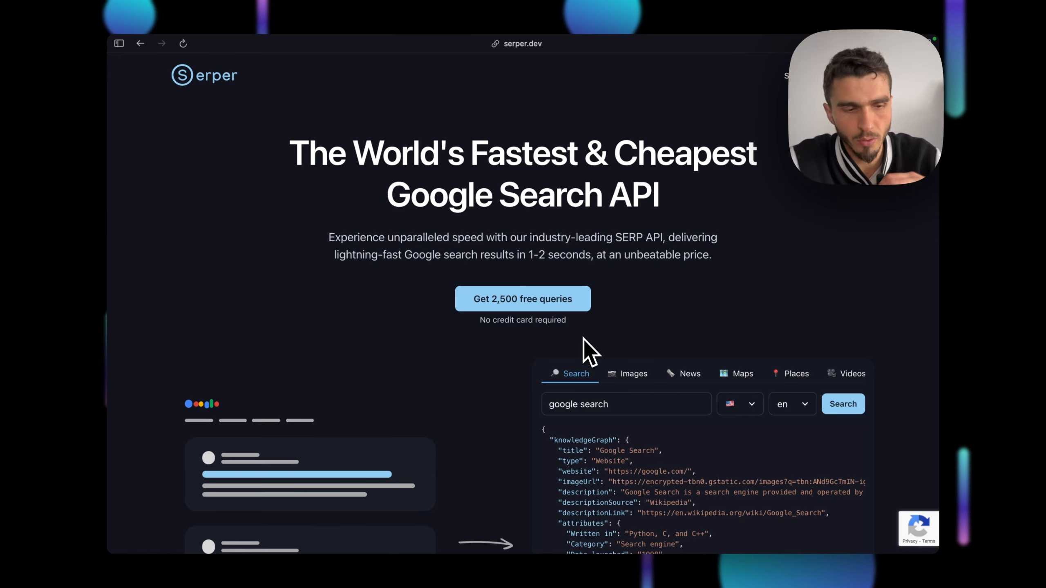
key("ctrl+Tab")
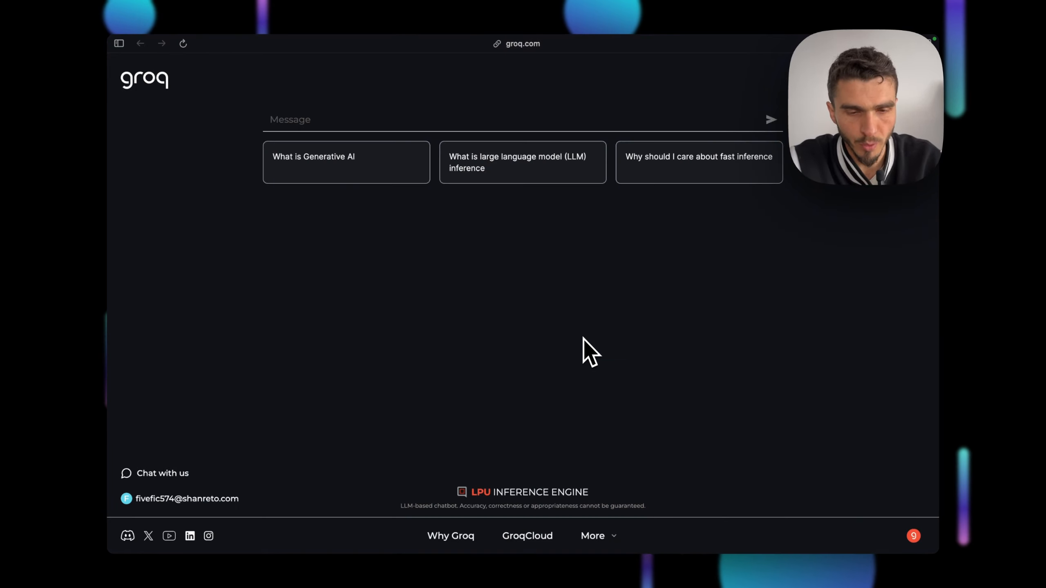
Return through the serper.dev tab to .env.example in the code editor
key("ctrl+Tab")
key("super+Tab")
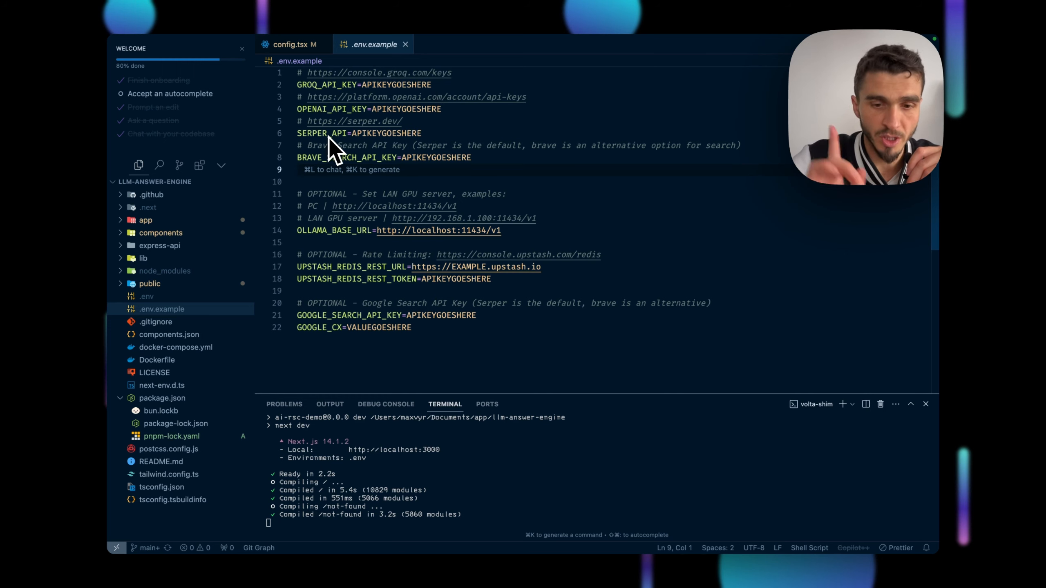
Switch from the editor to the browser's groq.com tab
key("ctrl+Right")
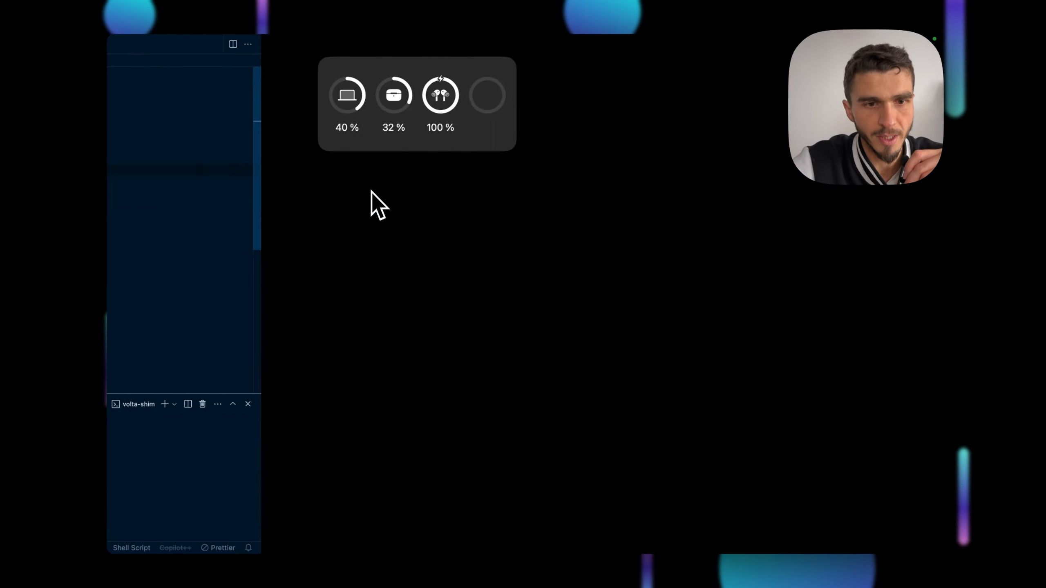
key("ctrl+Tab")
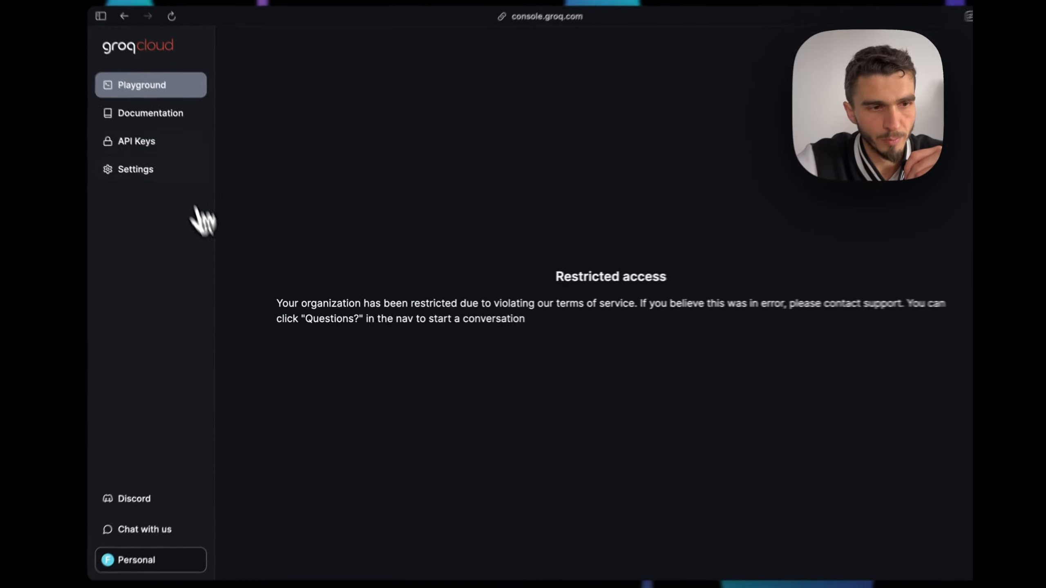
Review GroqCloud's Quickstart on creating an API key, then return to .env.example
left_click(154, 117)
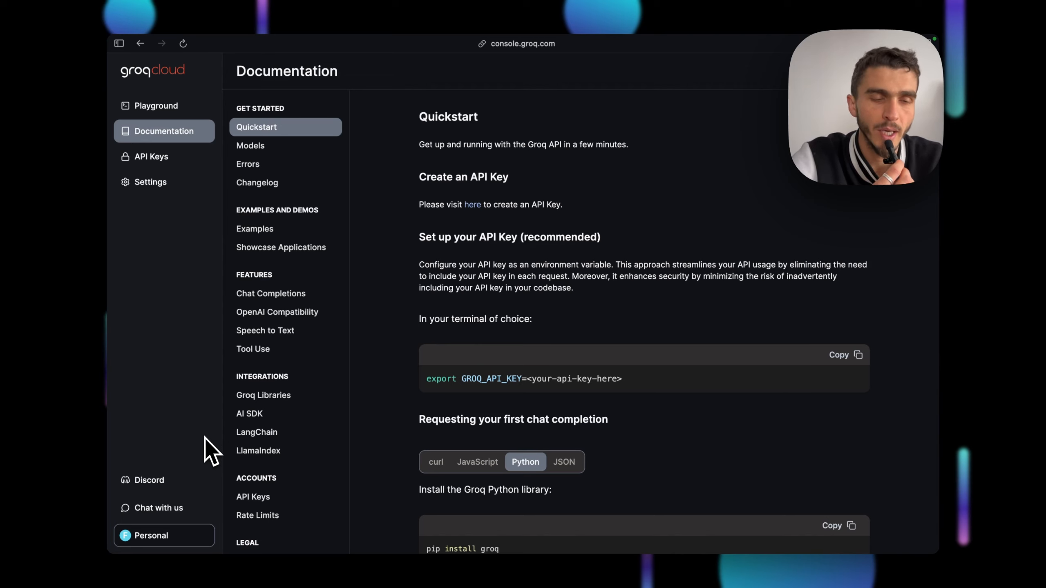
key("ctrl+Tab")
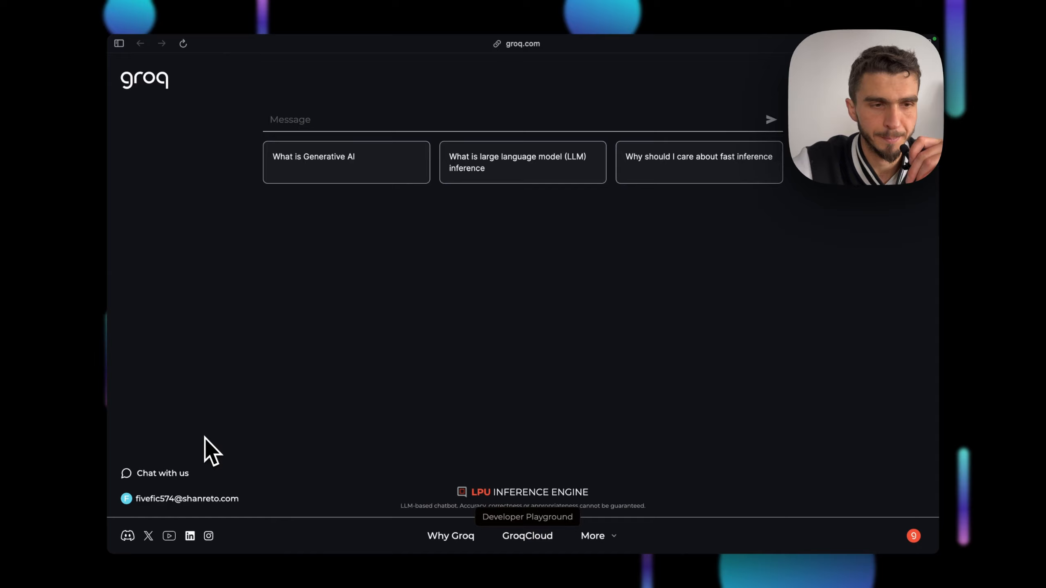
key("ctrl+Right")
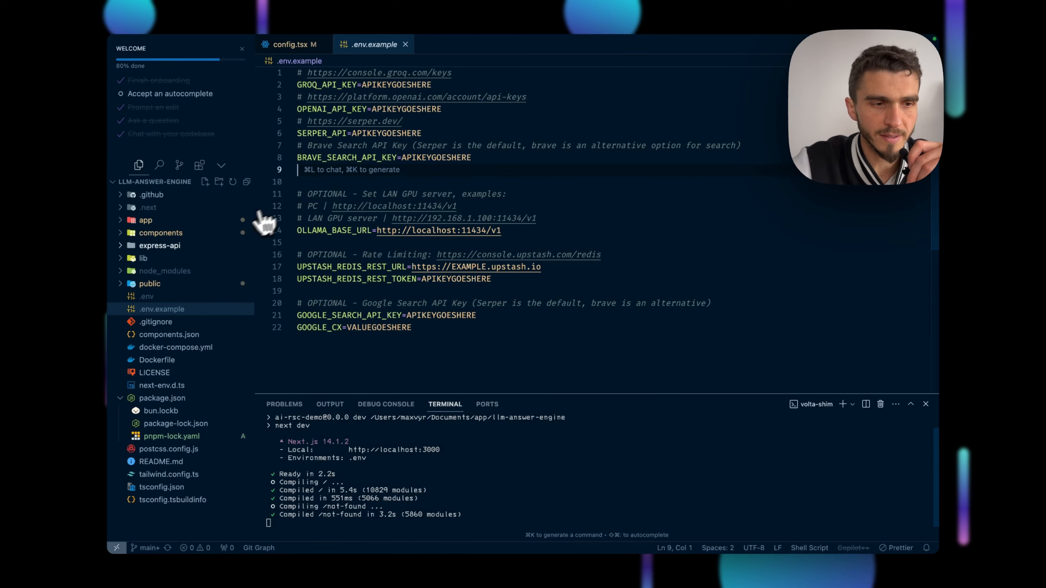
Open app/config.tsx and review the llama3-70b-8192 inferenceModel and the alternative Groq models
left_click(148, 221)
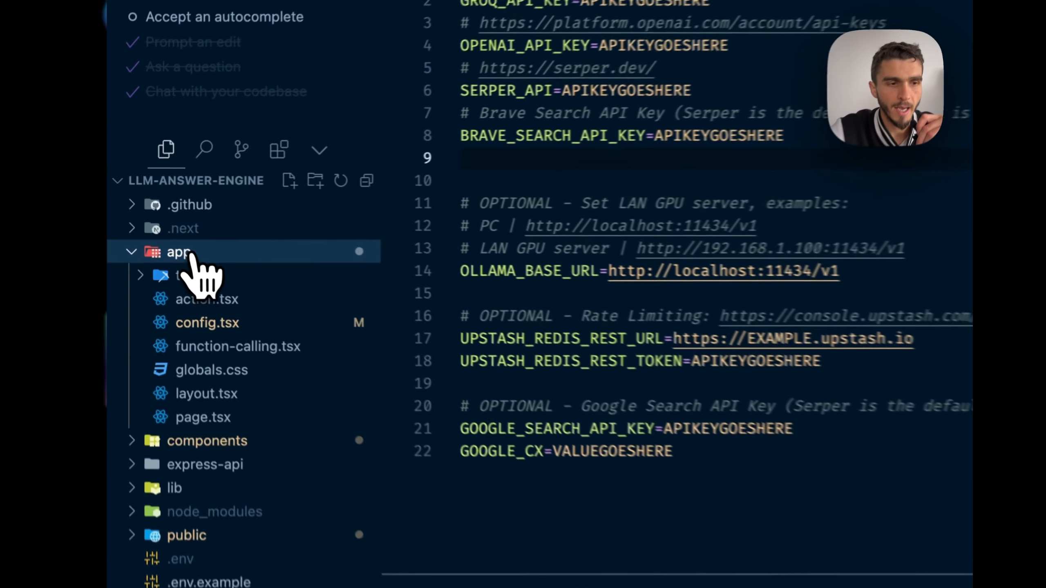
left_click(158, 260)
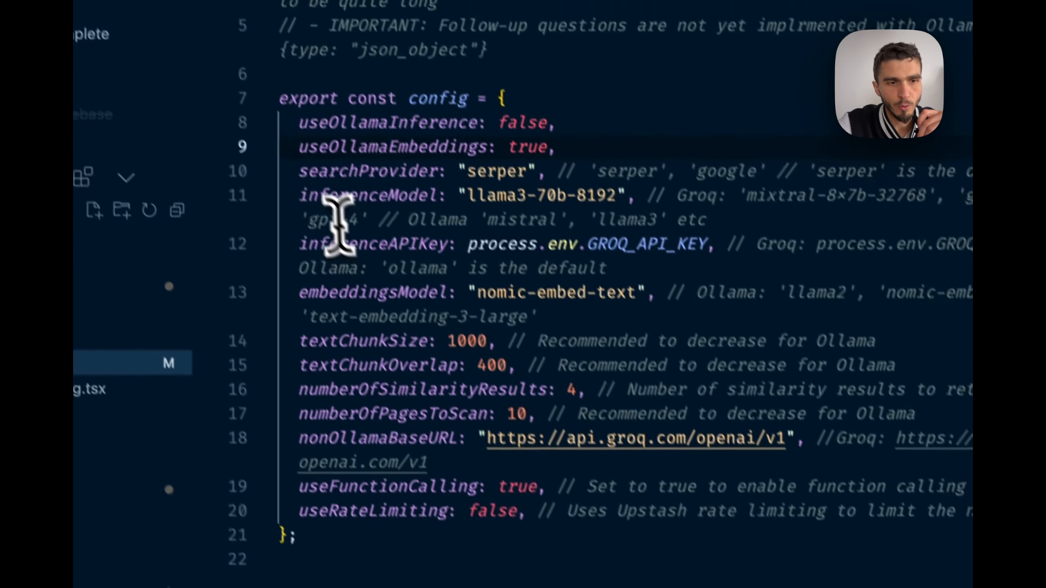
double_click(177, 220)
left_click_drag(317, 225, 635, 236)
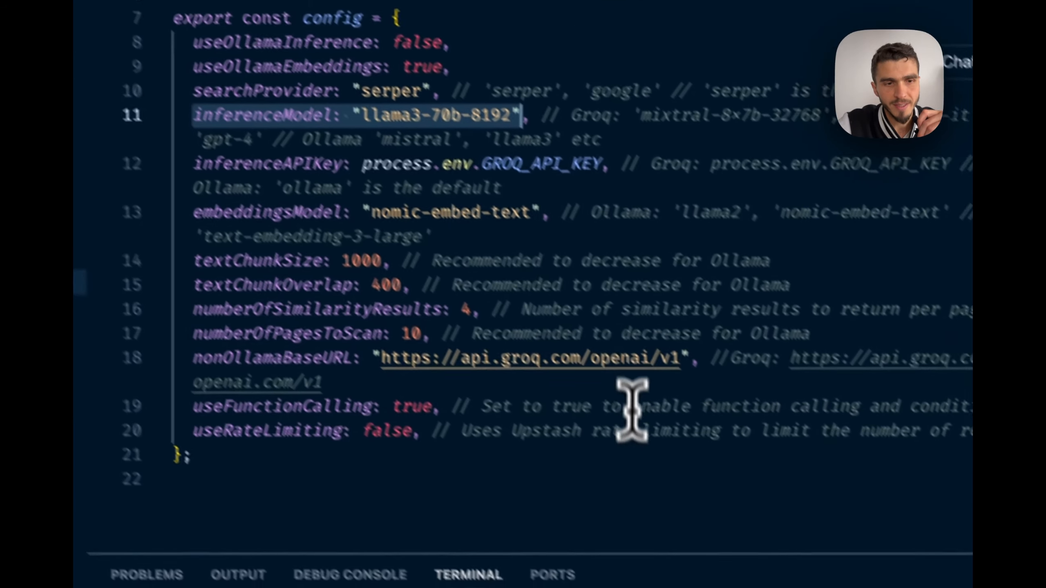
left_click(727, 585)
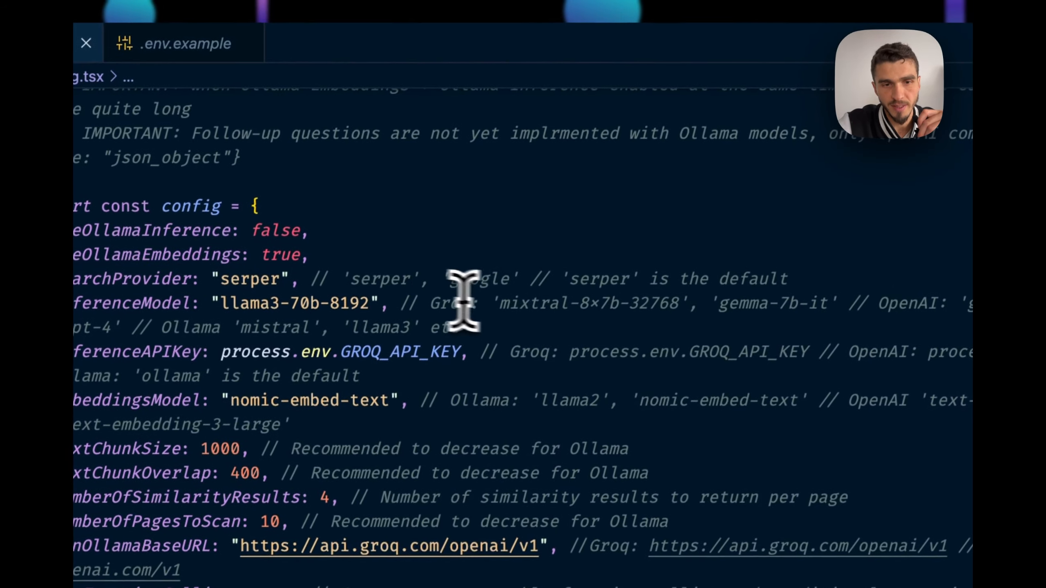
left_click_drag(432, 306, 885, 293)
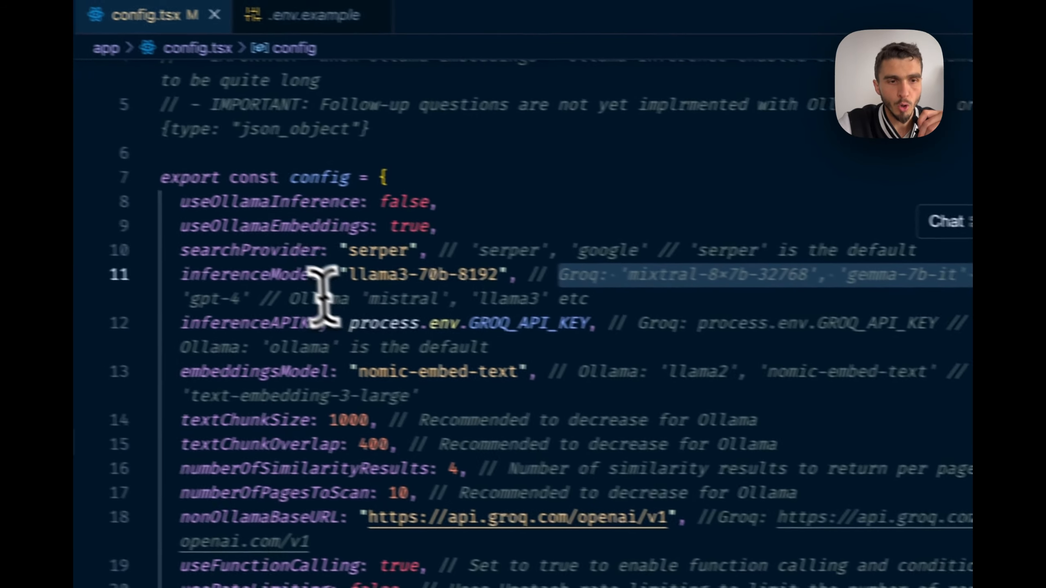
left_click(636, 324)
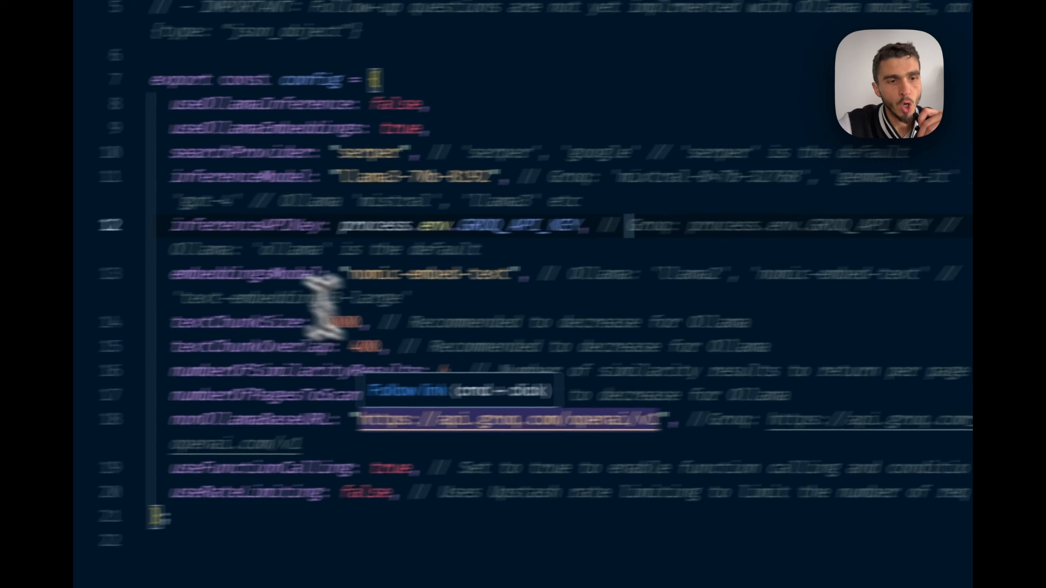
Highlight the GROQ_API_KEY inferenceAPIKey and nomic-embed-text embeddings model, comparing against .env.example
left_click_drag(18, 232, 454, 241)
left_click_drag(673, 210, 651, 202)
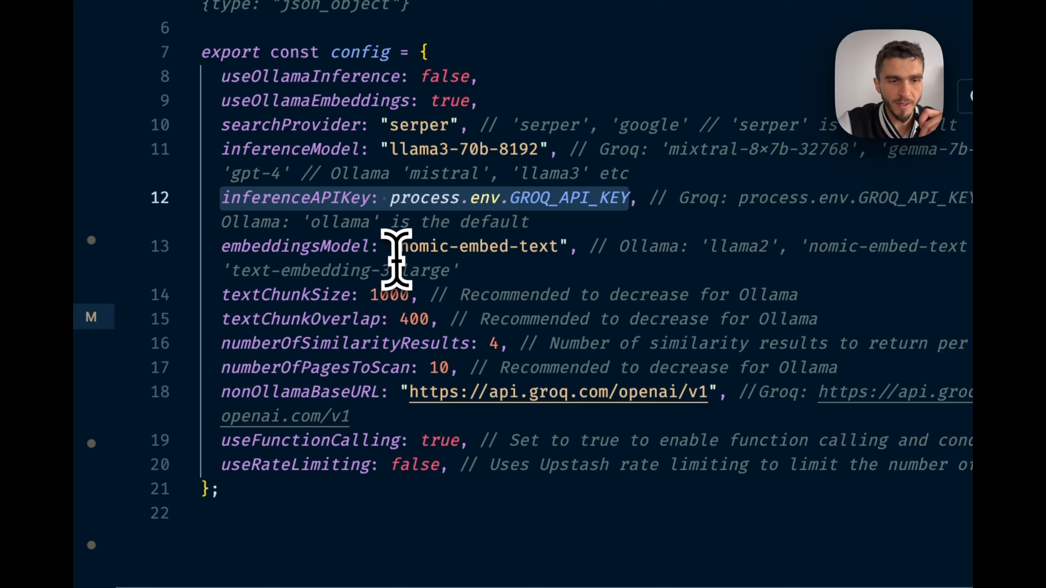
left_click_drag(398, 249, 559, 259)
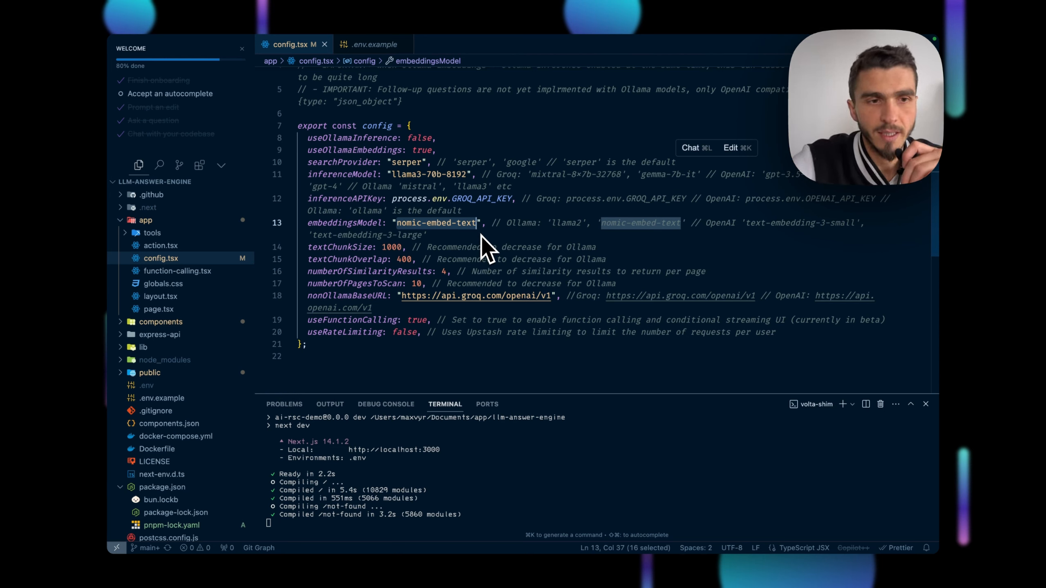
left_click(374, 44)
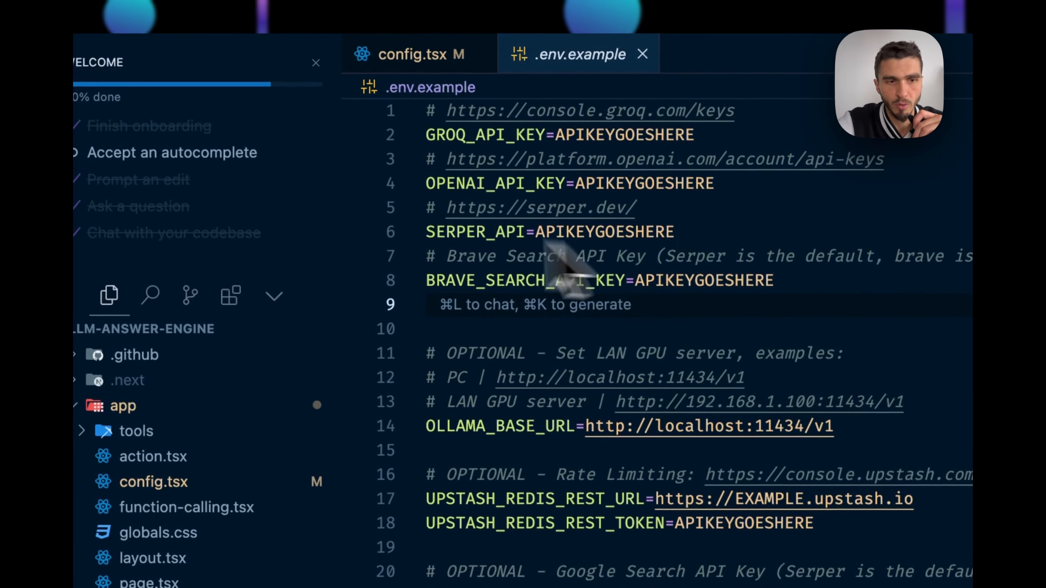
left_click(435, 44)
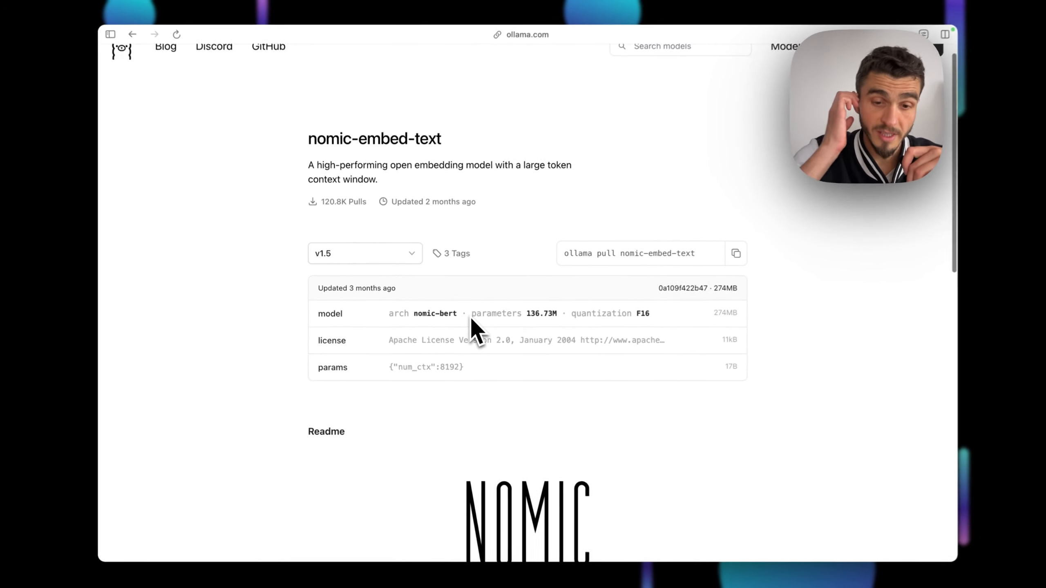
Select the nomic-embed-text pull command on Ollama and return to the code editor
scroll(470, 325, "up", 2)
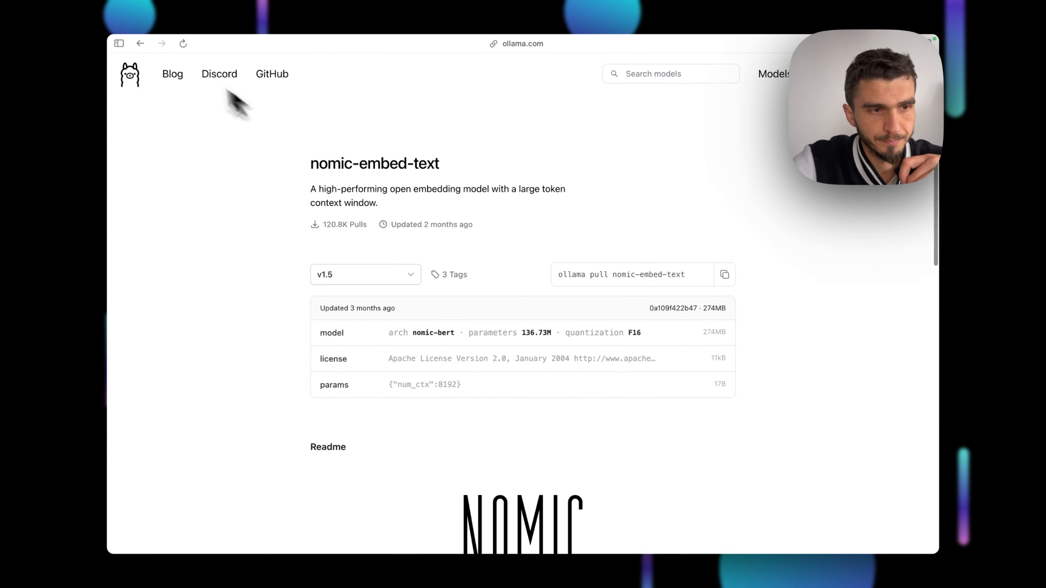
left_click(129, 75)
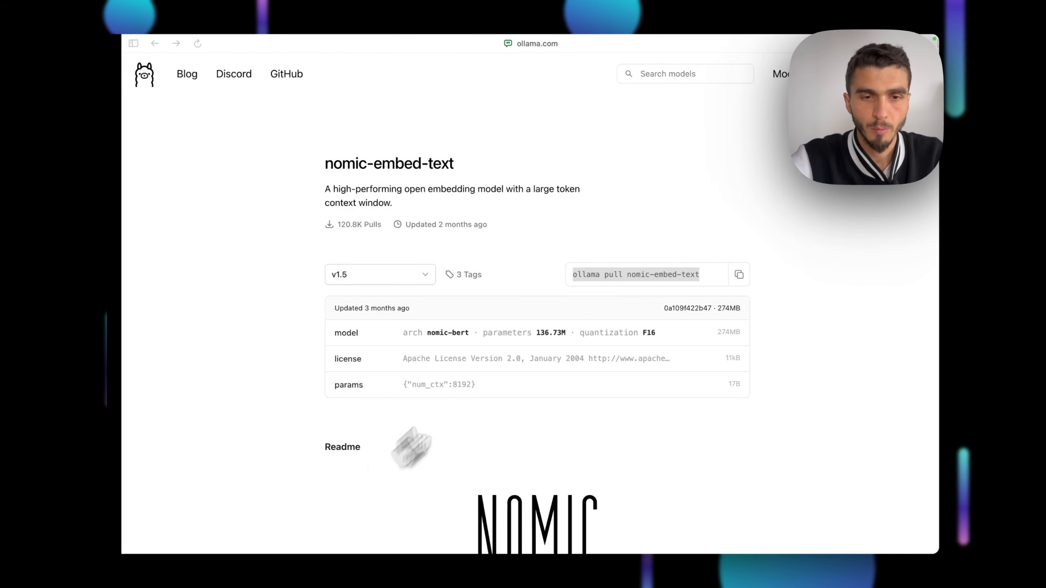
left_click(565, 283)
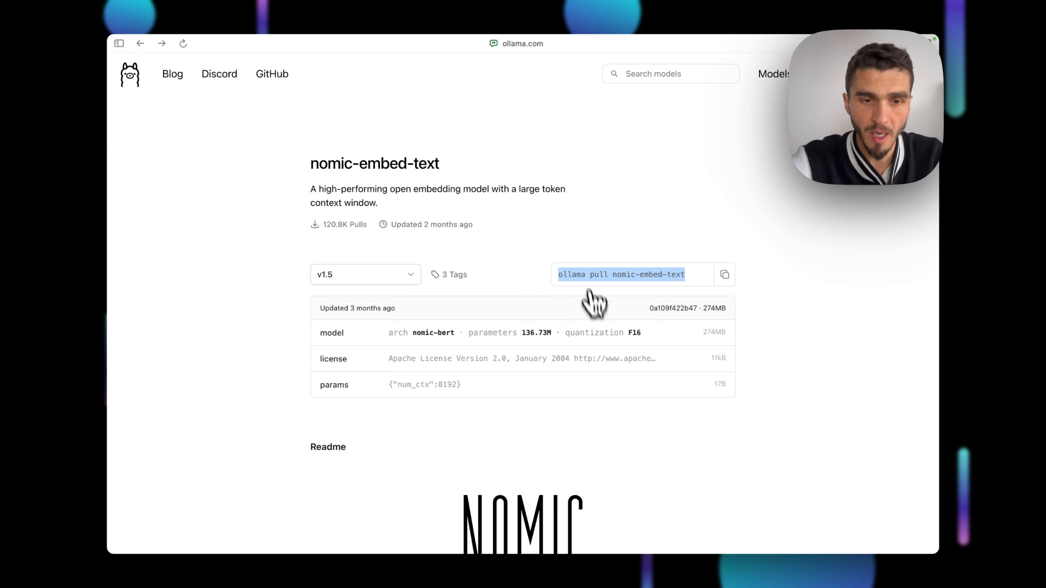
key("ctrl+Left")
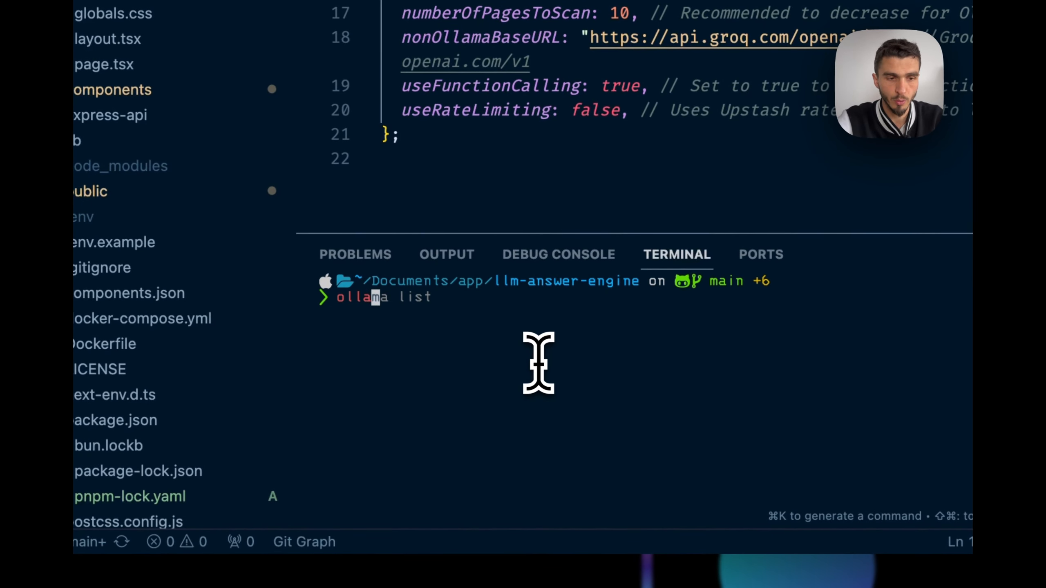
Run ollama list and pick out nomic-embed-text among the installed models
type("ma list")
key("Return")
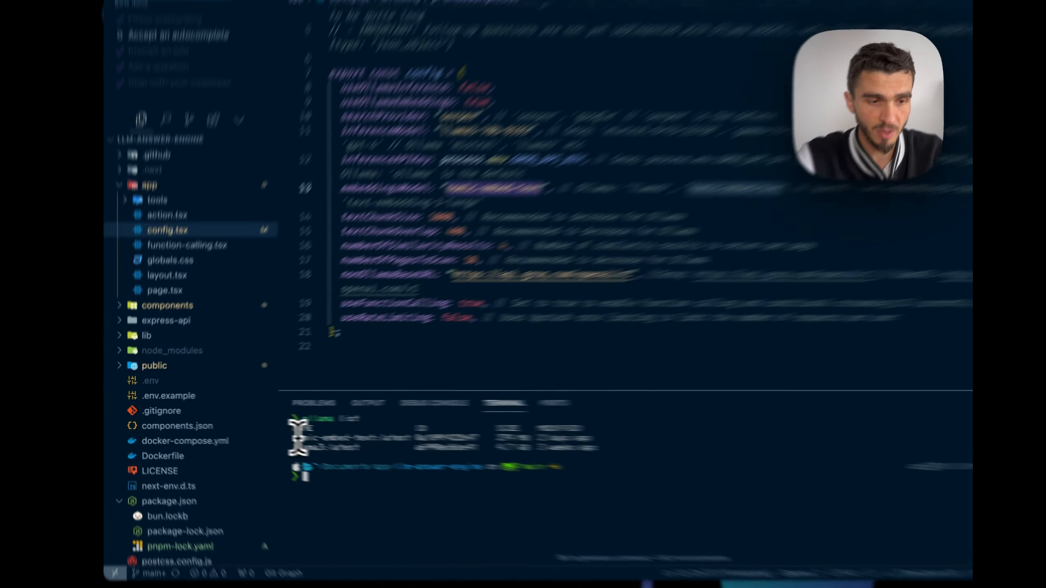
left_click_drag(266, 434, 336, 433)
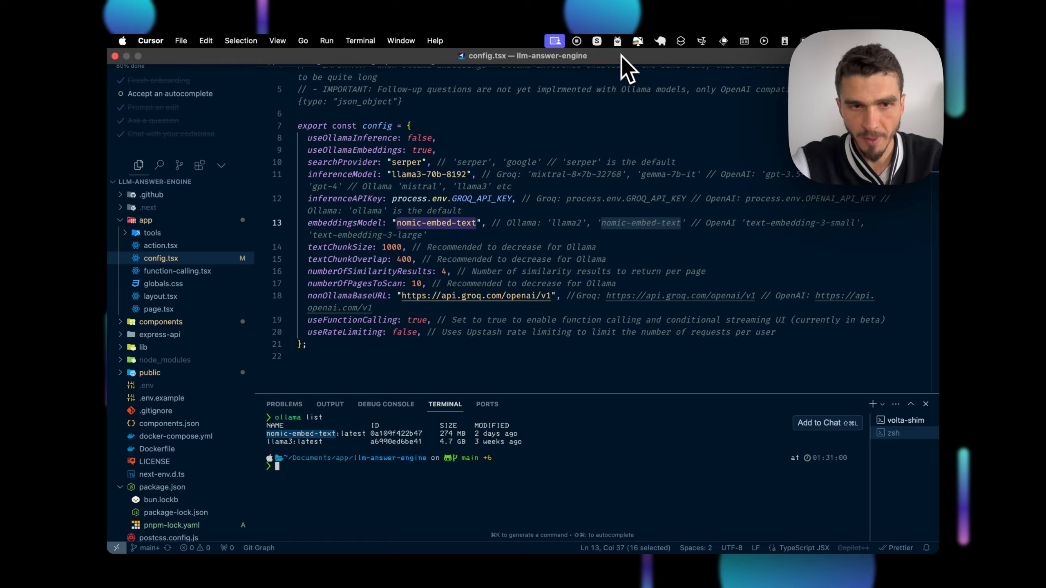
Quit Ollama from the menu bar and show the terminal running next dev on localhost:3000
left_click(617, 41)
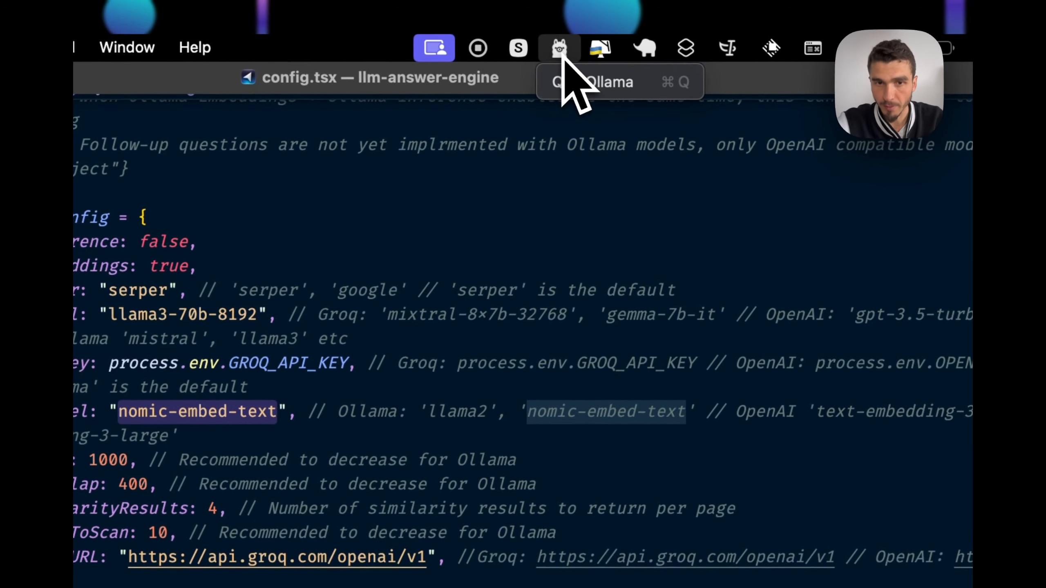
left_click(572, 83)
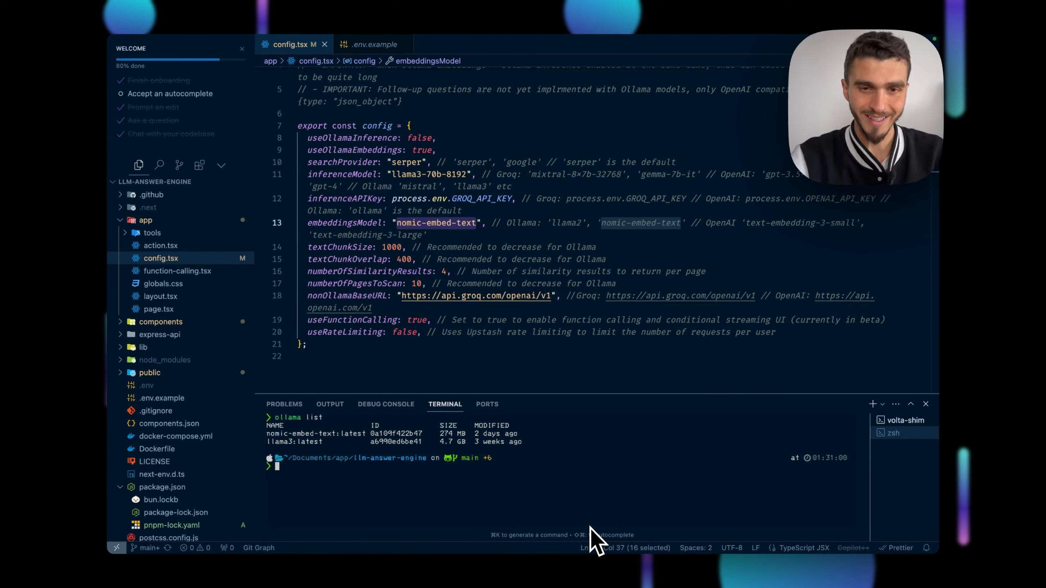
left_click(905, 420)
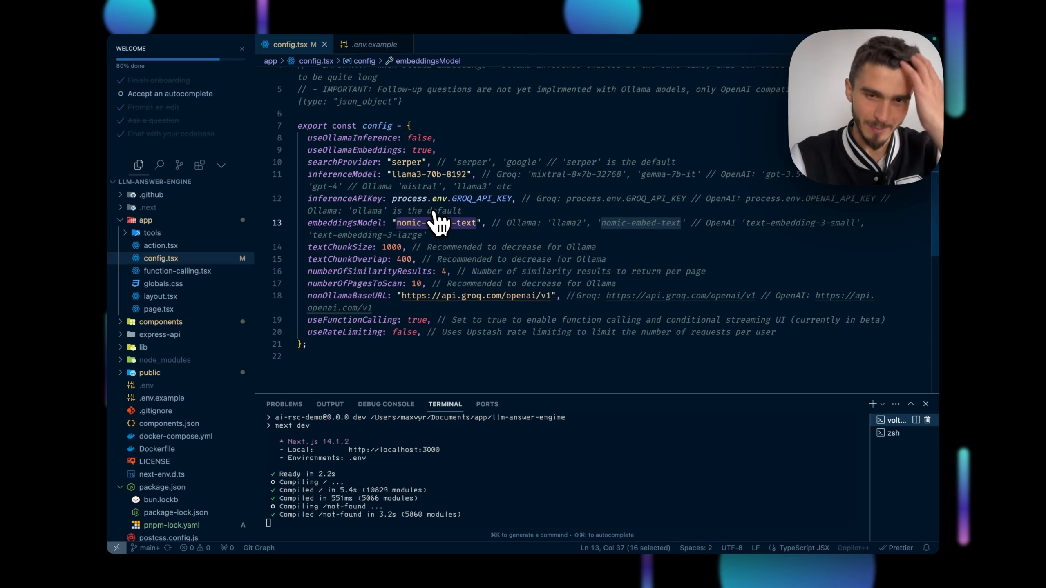
Bring up the Answer Engine at localhost:3000 with its three suggested questions
key("ctrl+Right")
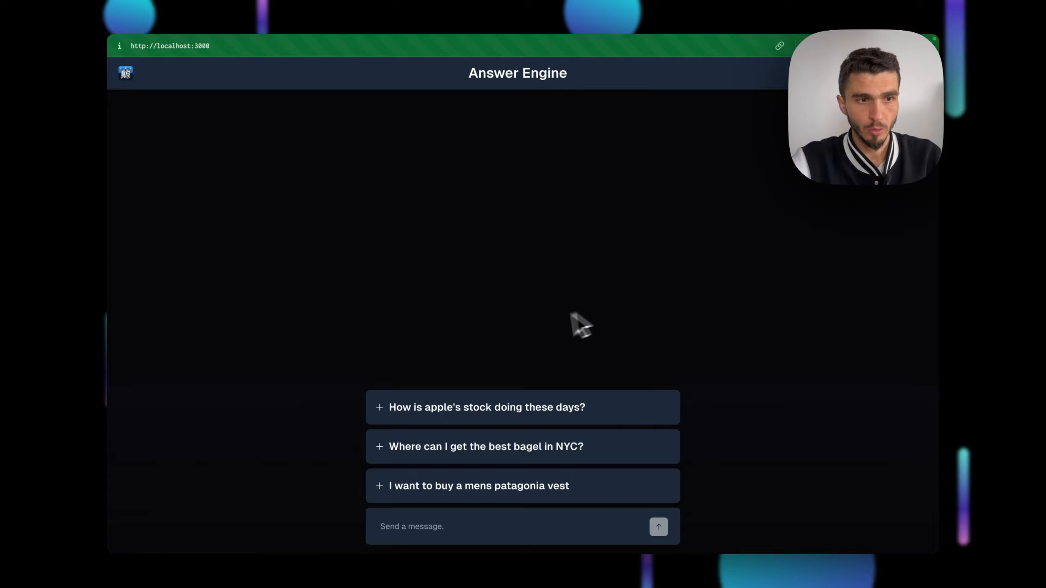
Ask the suggested question about how Apple's stock is doing these days
key("super+t")
key("Escape")
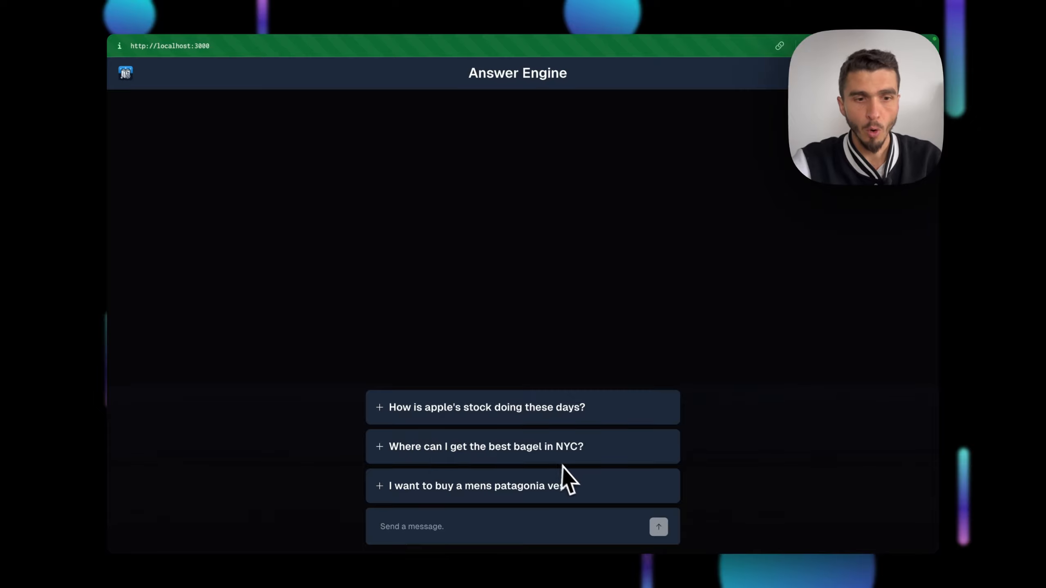
left_click(479, 413)
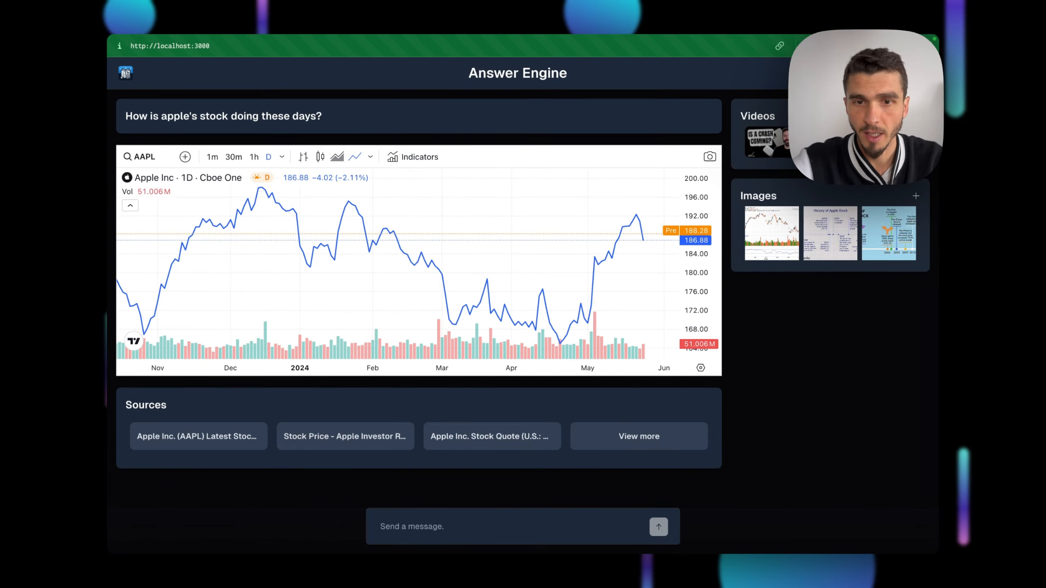
Preview the first related Apple stock video and candlestick chart image, then return to the home page
left_click(767, 142)
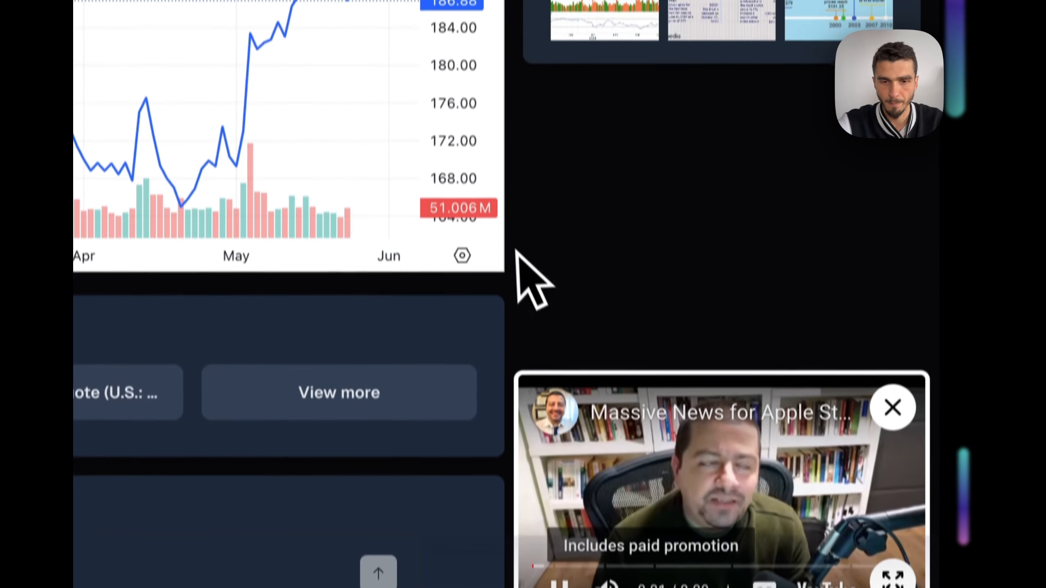
left_click(892, 407)
scroll(781, 451, "up", 5)
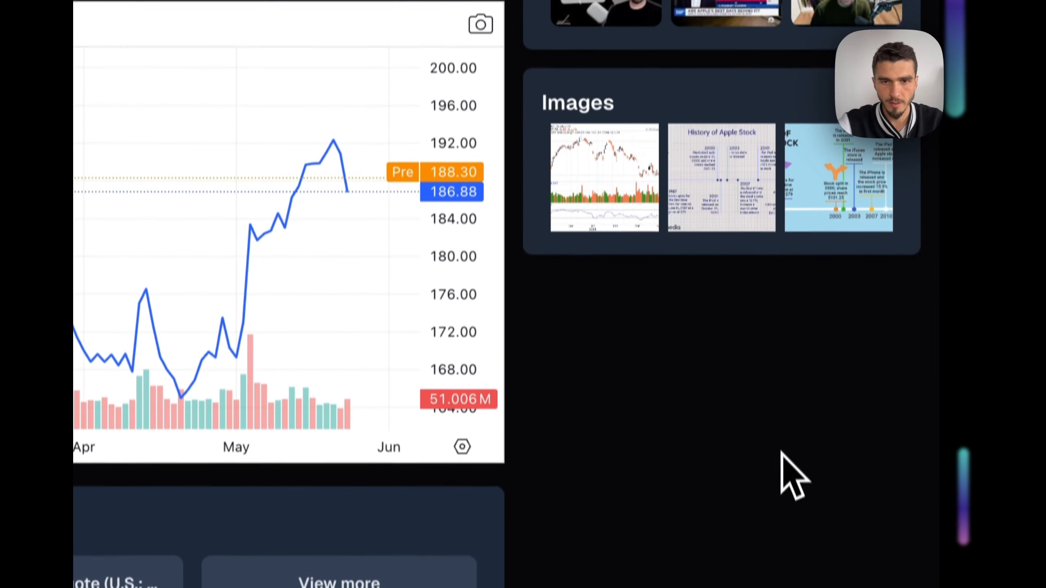
left_click(605, 188)
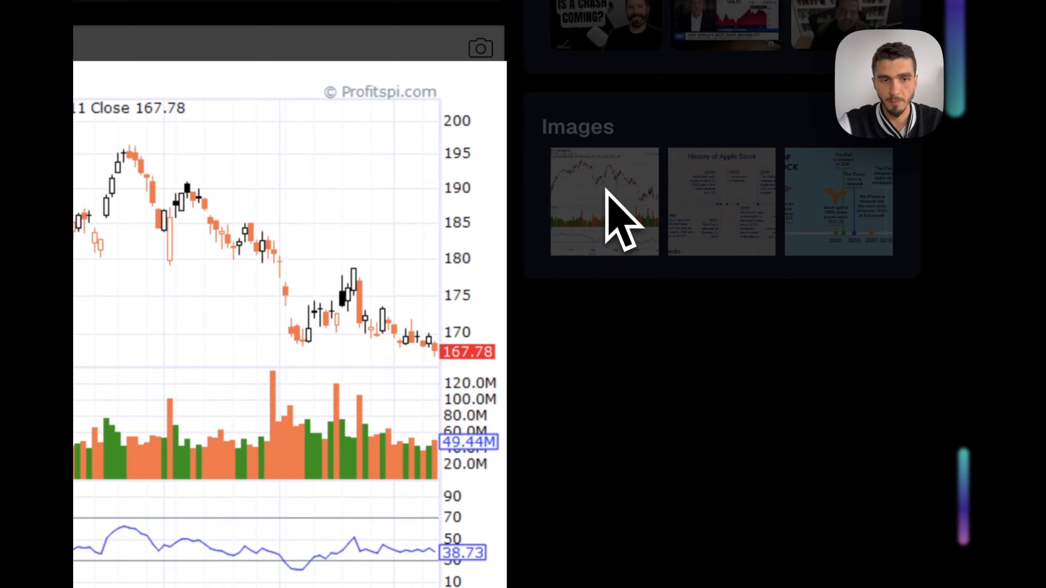
key("Escape")
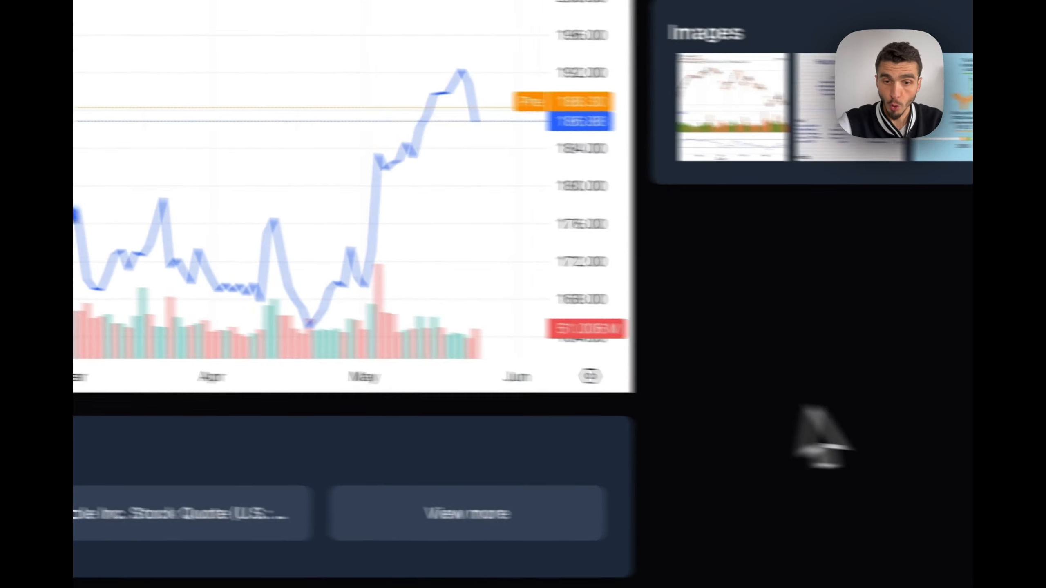
scroll(909, 106, "up", 3)
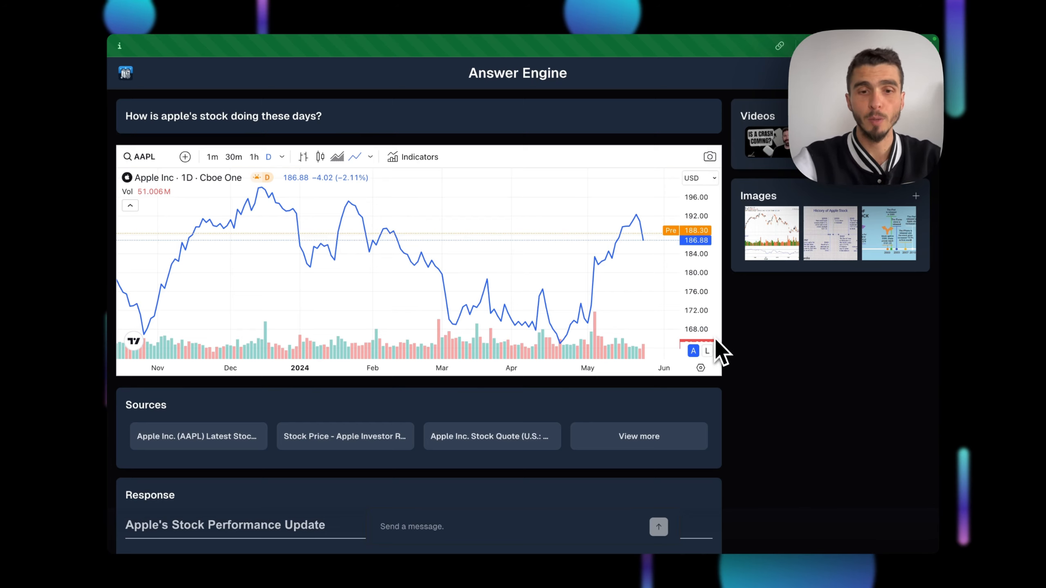
key("super+r")
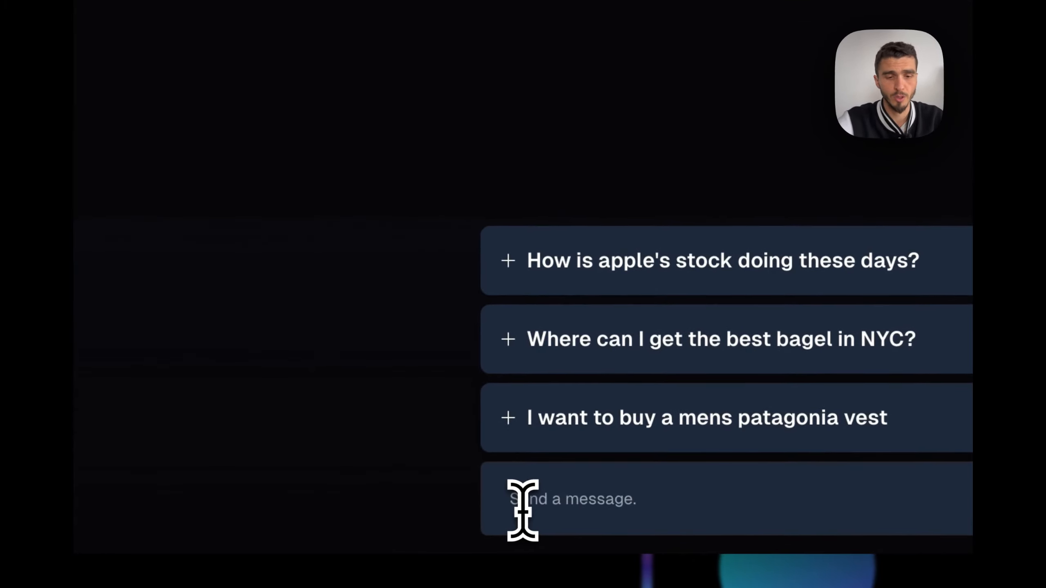
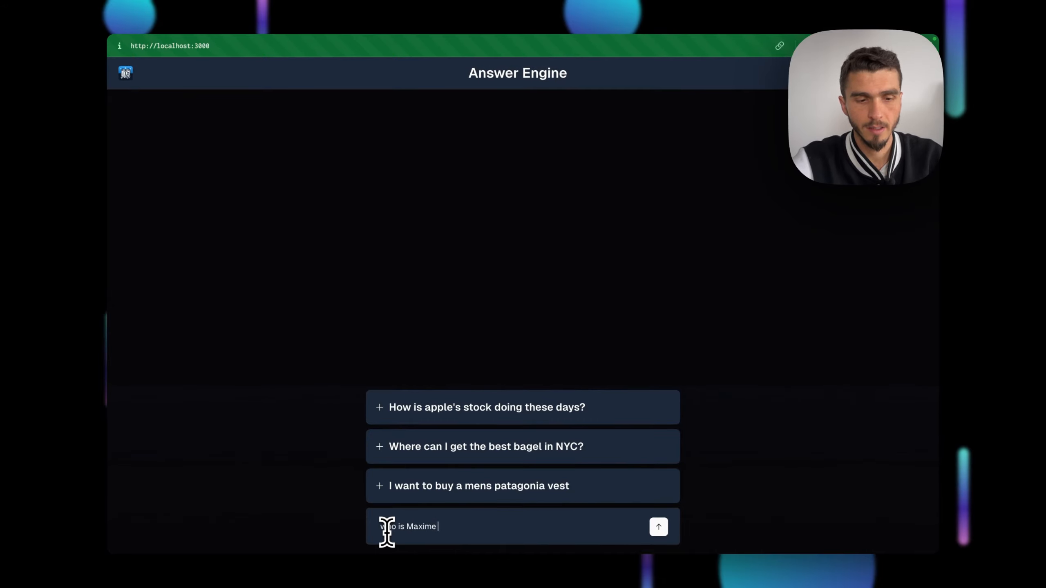
Ask a 'who is' question about an app developer by name
key("Return")
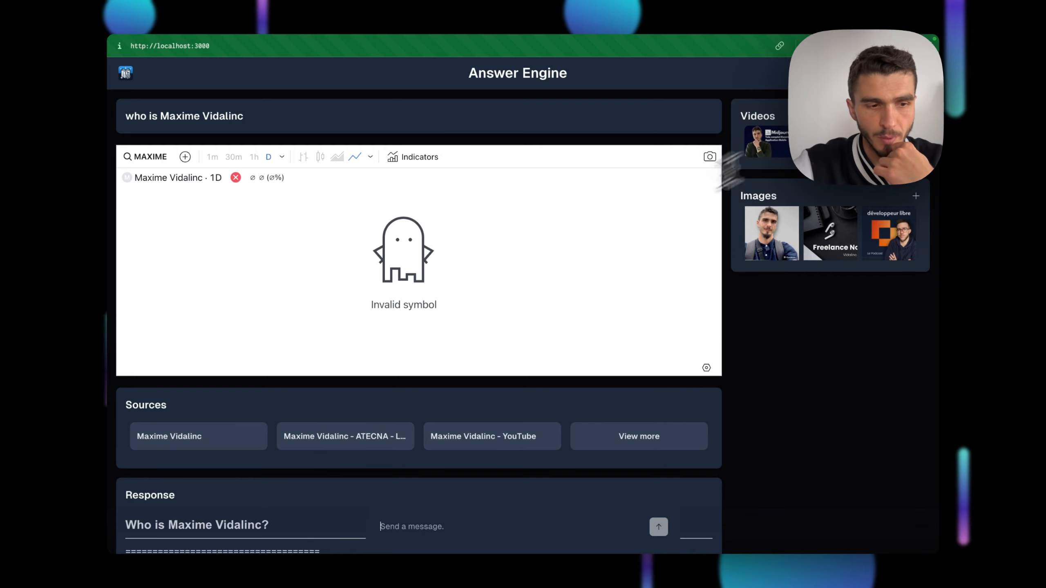
scroll(400, 367, "down", 10)
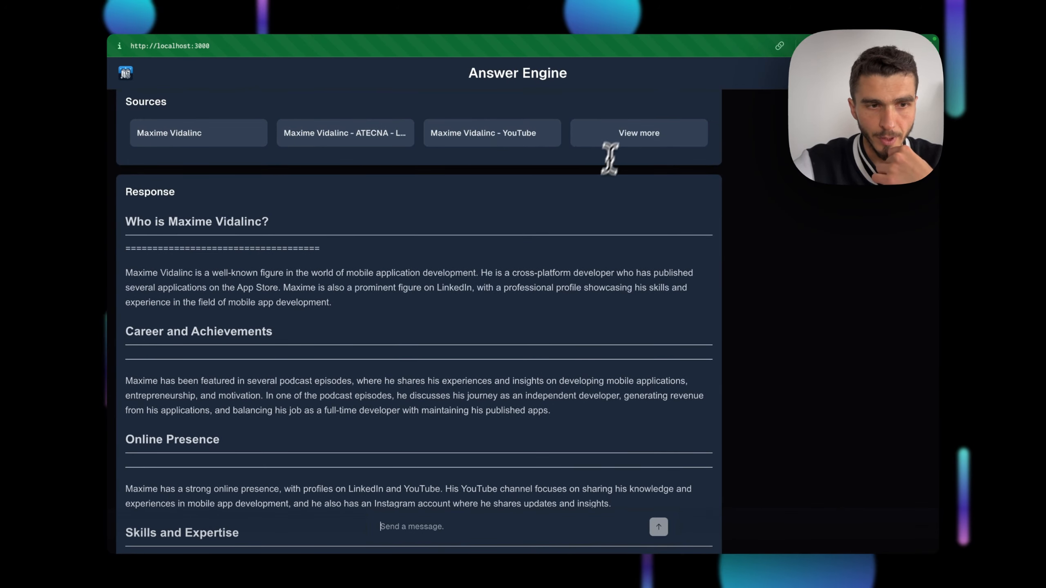
scroll(585, 193, "down", 2)
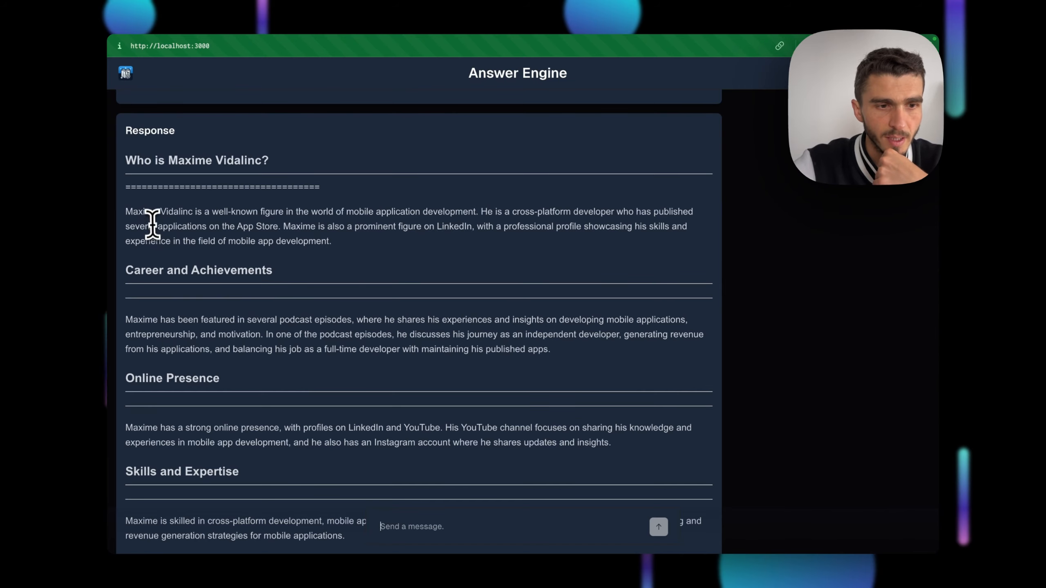
Read through the sourced, sectioned biography answer and its three follow-up suggestions
scroll(194, 321, "down", 3)
left_click_drag(153, 224, 479, 267)
scroll(273, 388, "down", 1)
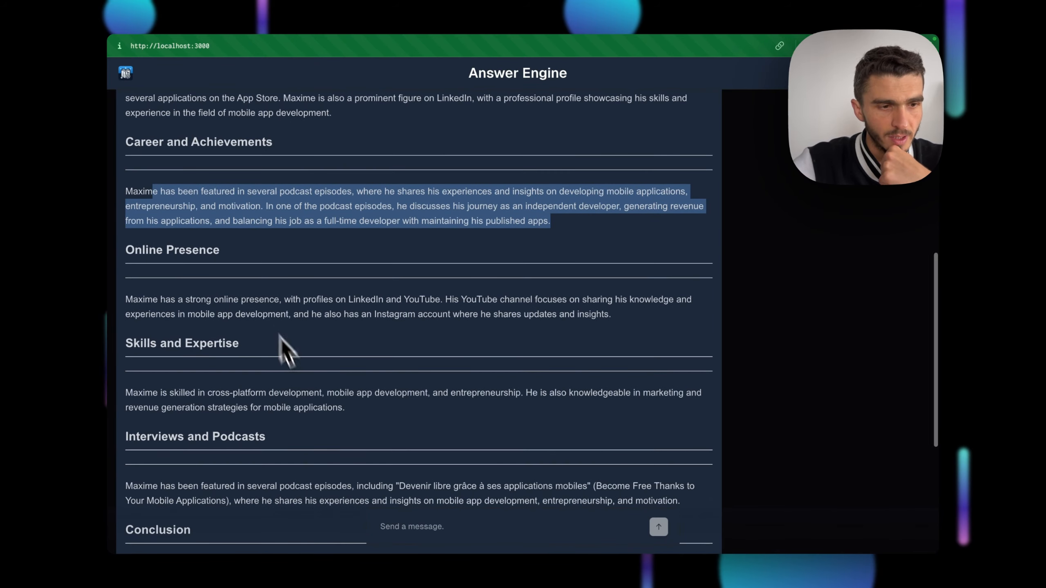
scroll(279, 335, "down", 4)
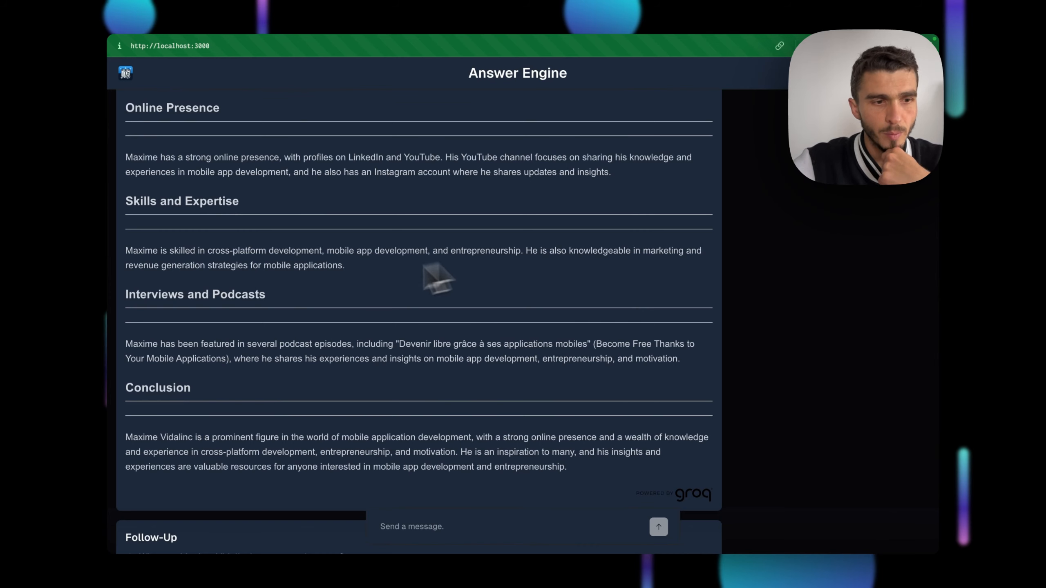
scroll(252, 299, "down", 3)
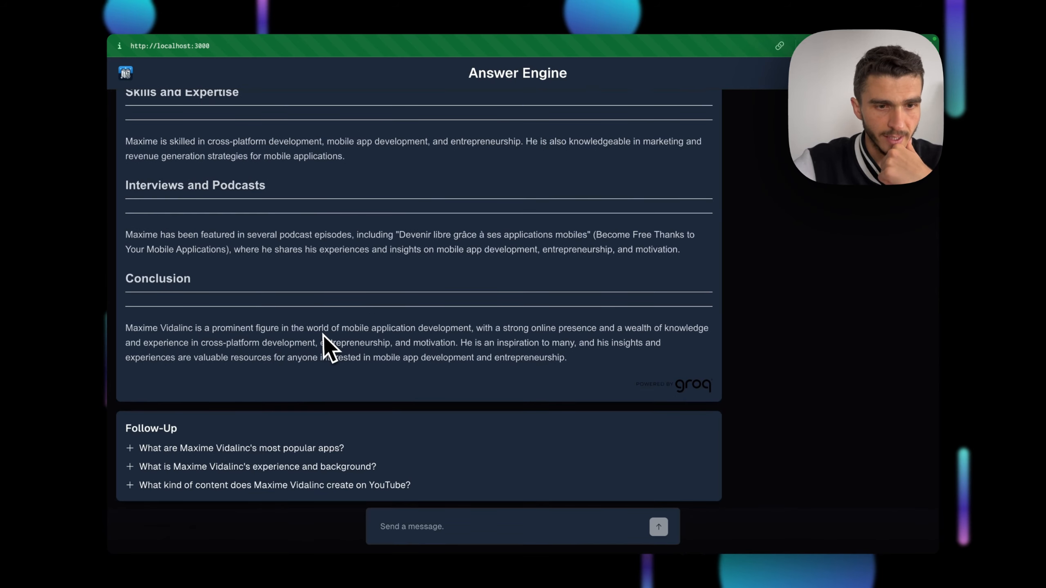
scroll(310, 348, "down", 1)
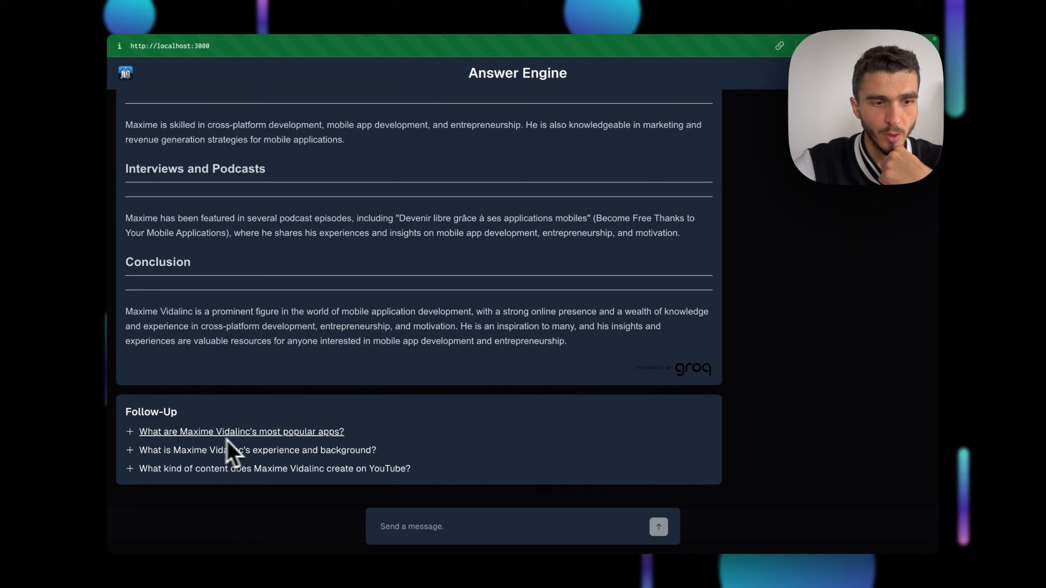
scroll(387, 396, "up", 15)
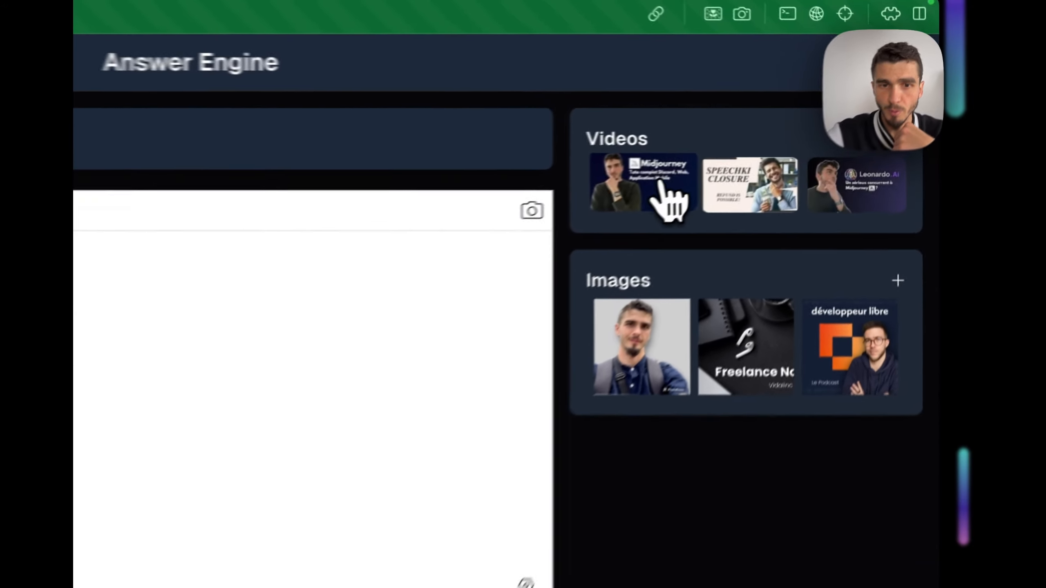
Play and close the first related video, then view and close the first image full size
left_click(785, 145)
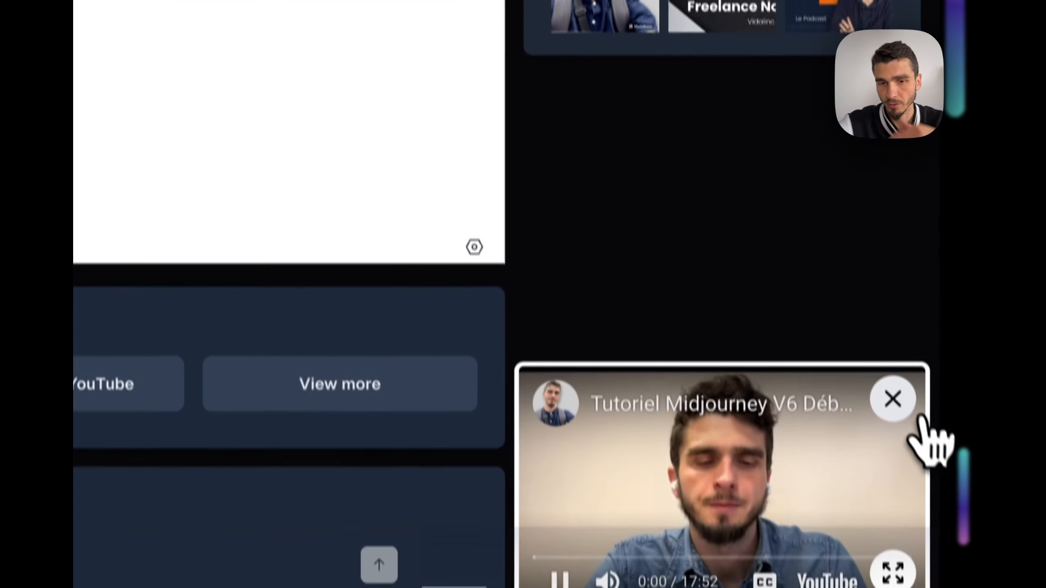
left_click(914, 446)
left_click(604, 120)
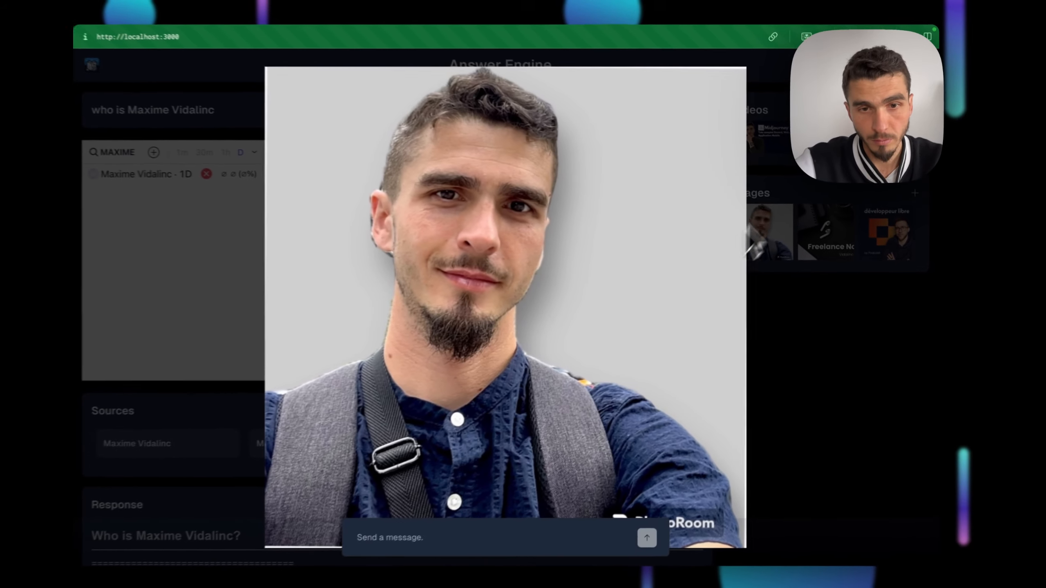
left_click(912, 76)
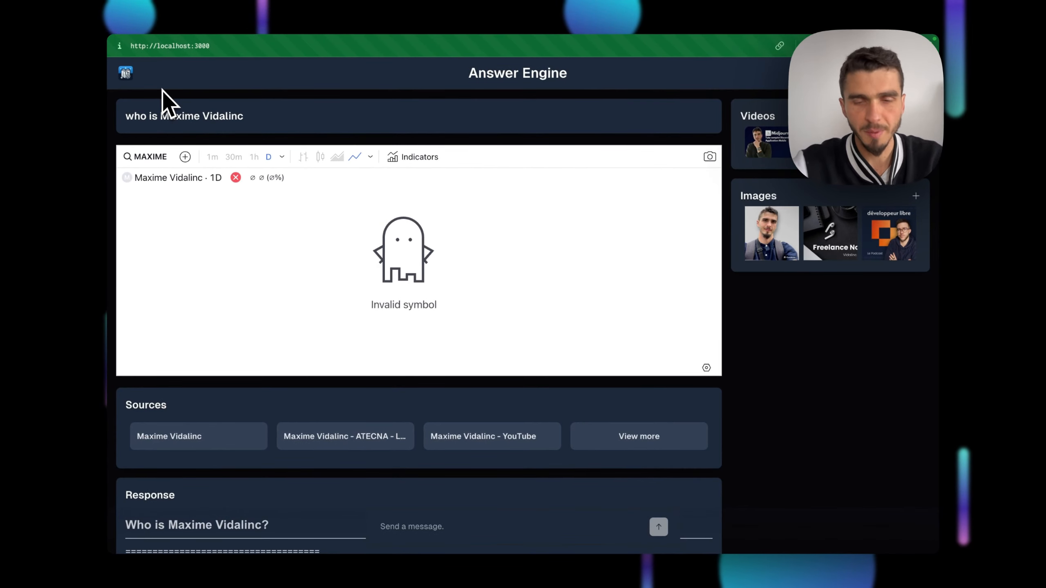
Reset Answer Engine to its empty home page via the app logo
scroll(387, 361, "down", 10)
scroll(387, 363, "up", 10)
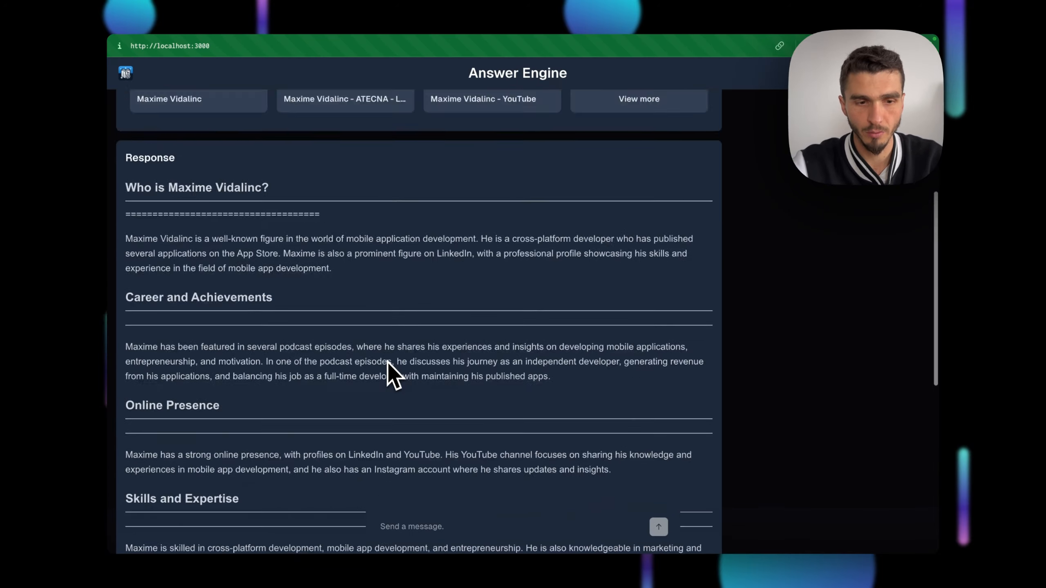
left_click(126, 75)
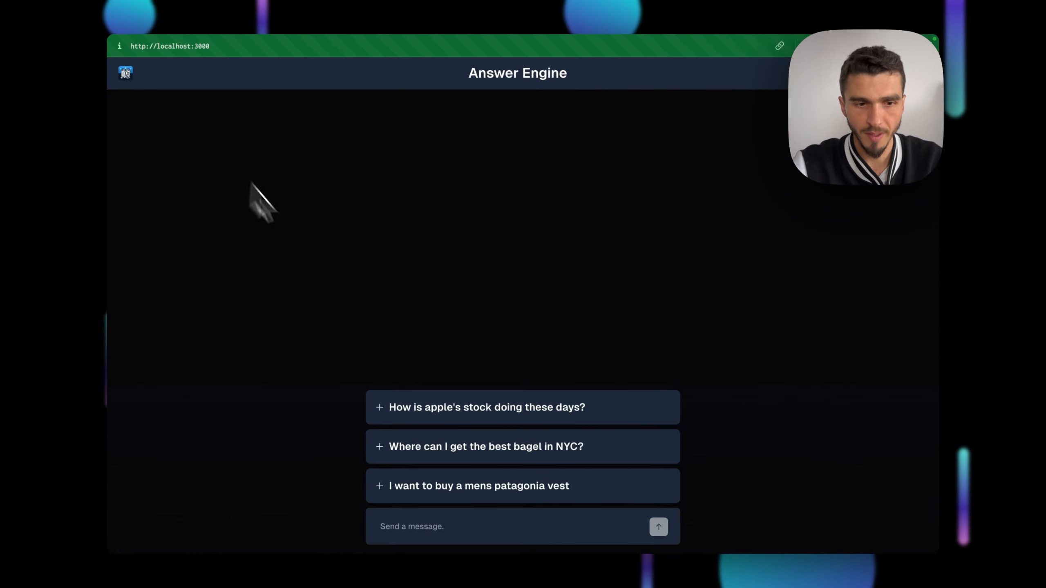